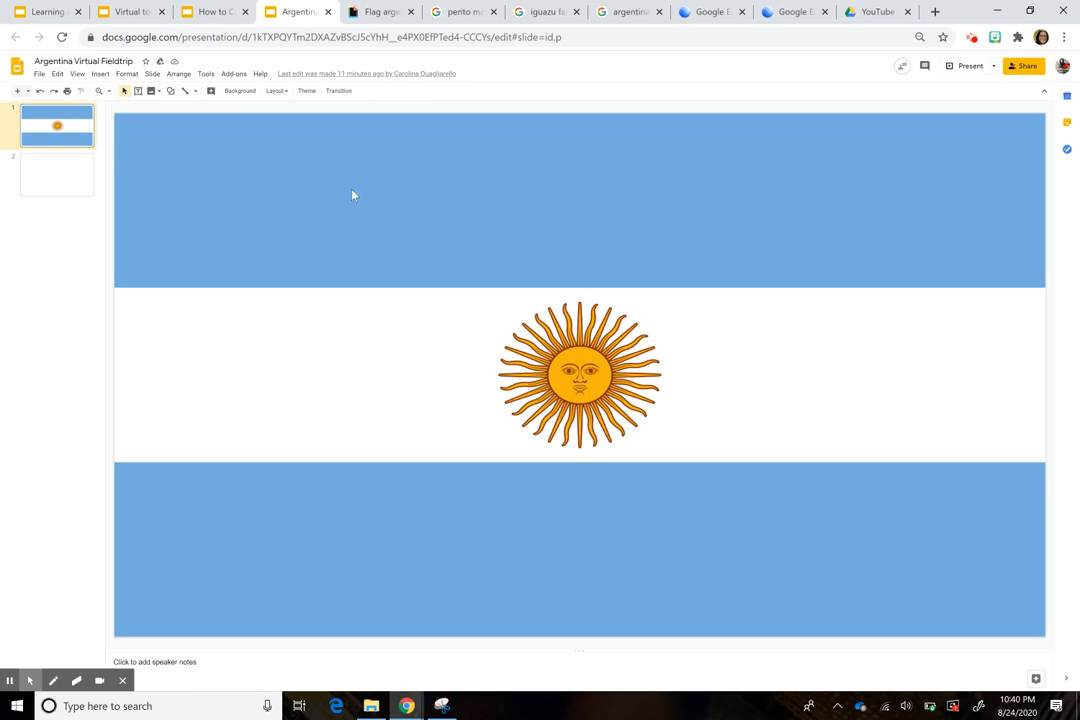
Start choosing a background image for the first slide and search Google Images for "argentina flag".
{"action": "left_click", "coordinate": [240, 92]}
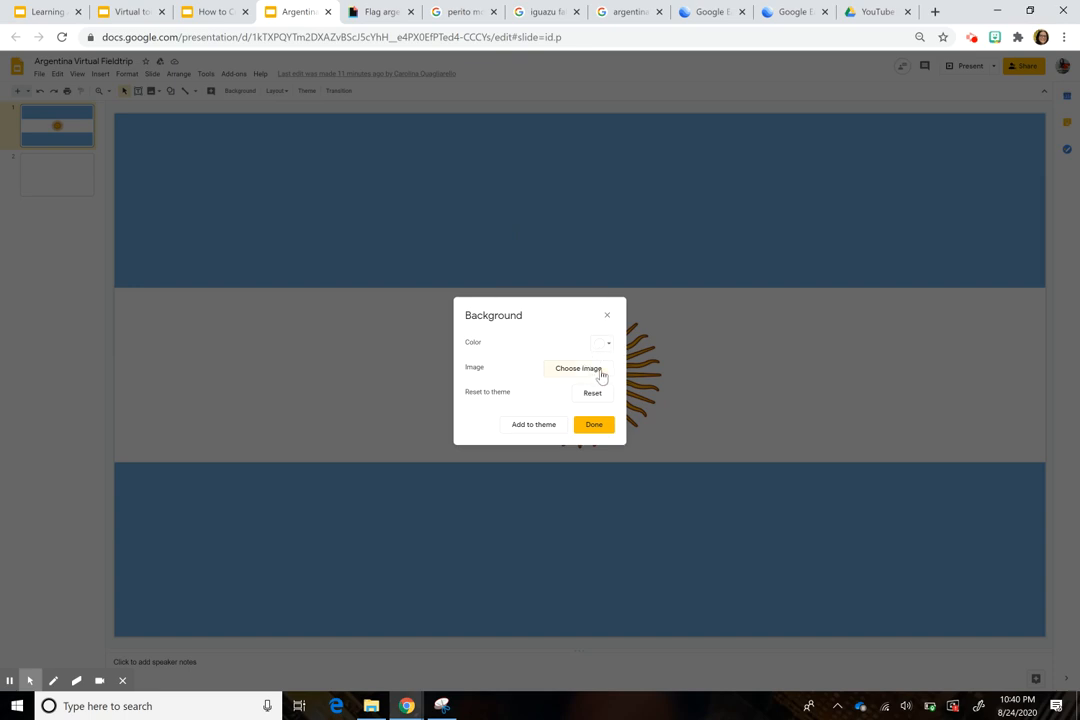
{"action": "left_click", "coordinate": [578, 369]}
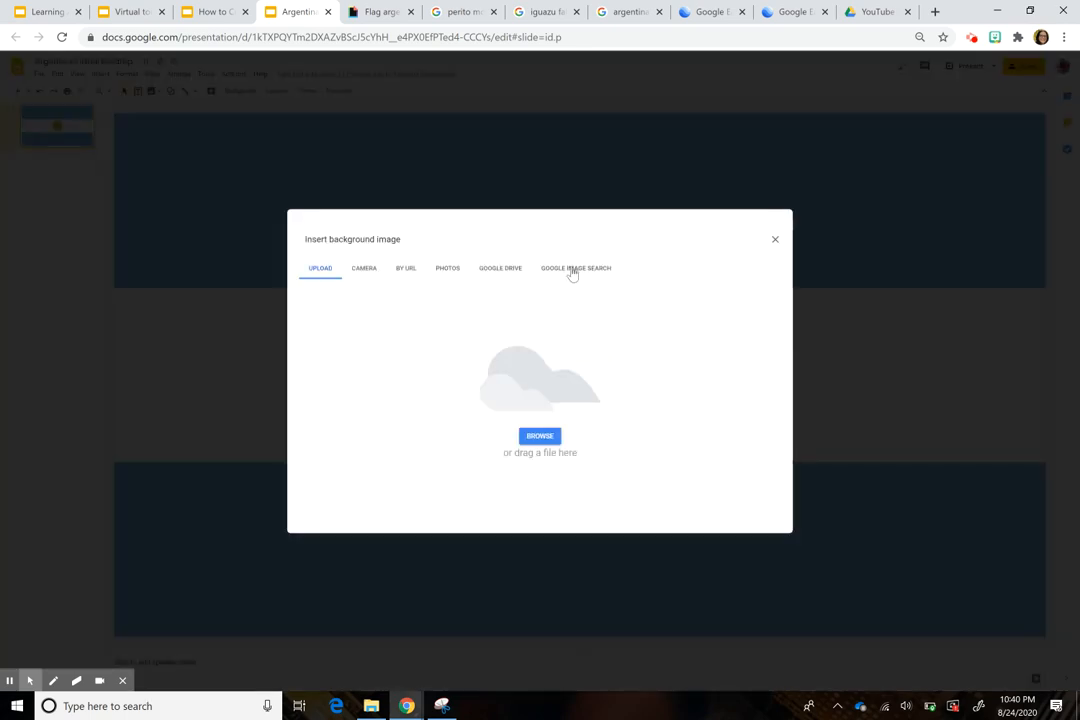
{"action": "left_click", "coordinate": [572, 270]}
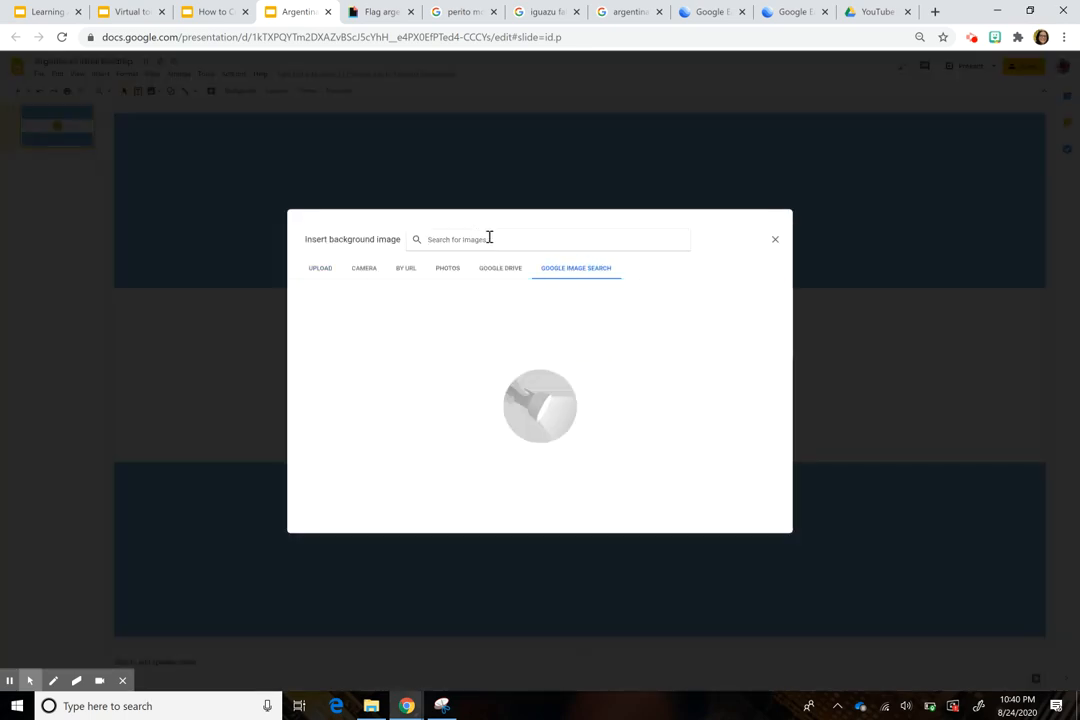
{"action": "type", "text": "argen"}
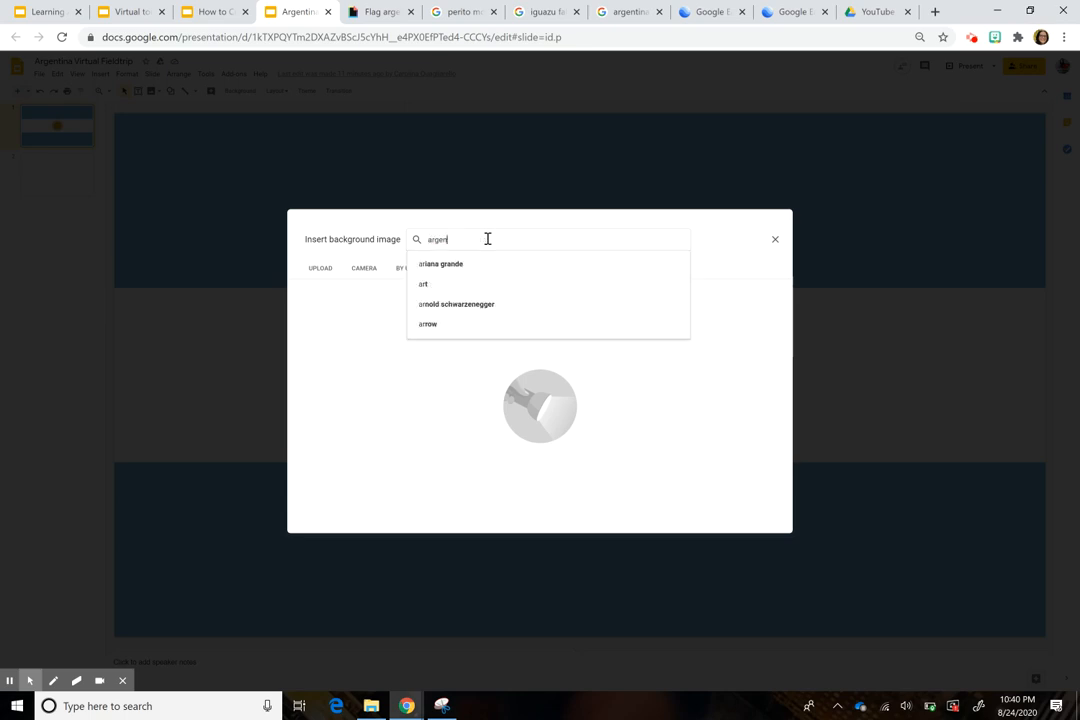
{"action": "type", "text": "tin"}
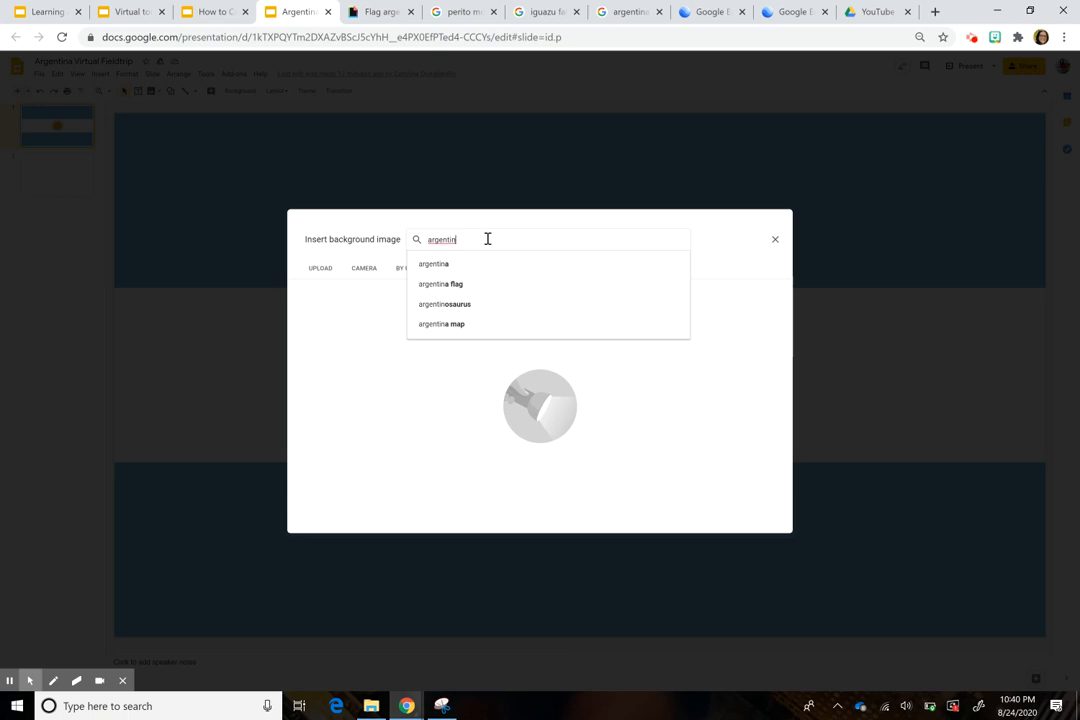
{"action": "type", "text": "a"}
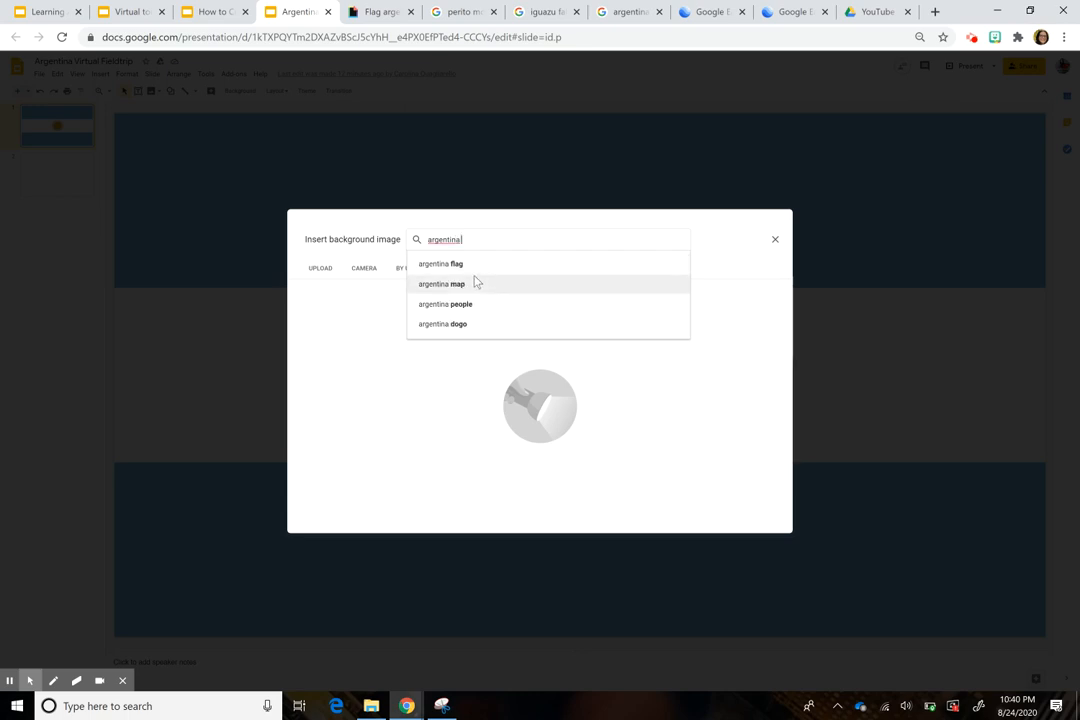
{"action": "left_click", "coordinate": [468, 264]}
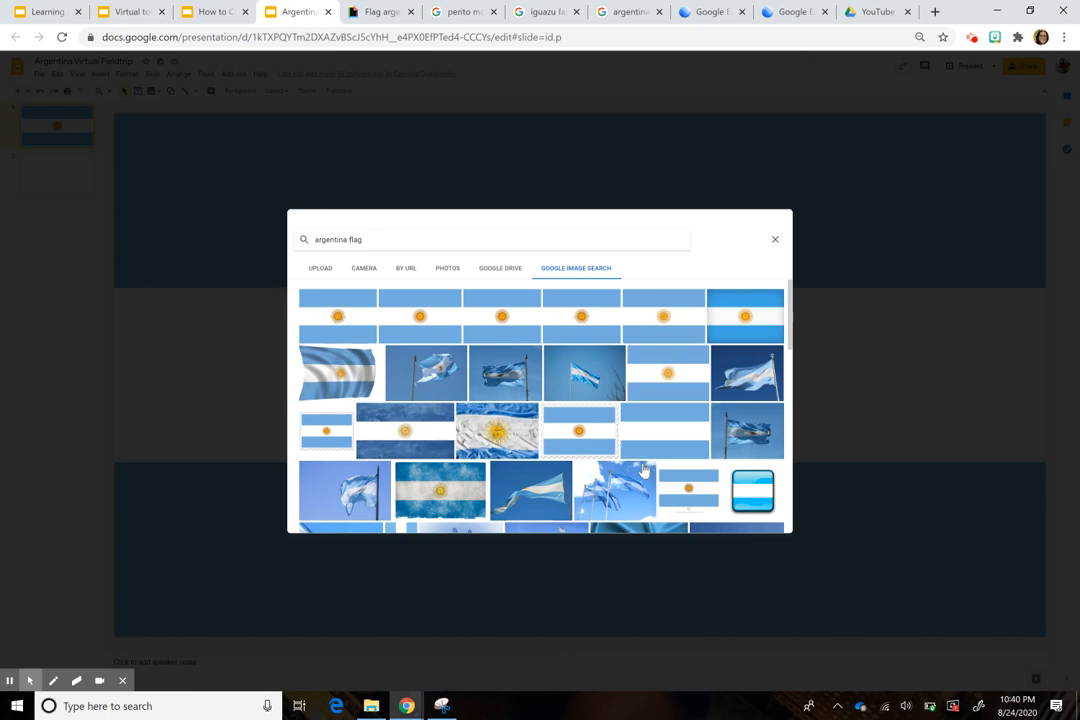
Apply the first Argentina flag result as the slide's background image.
{"action": "scroll", "coordinate": [644, 471], "scroll_direction": "down", "scroll_amount": 2}
{"action": "scroll", "coordinate": [644, 471], "scroll_direction": "up", "scroll_amount": 2}
{"action": "left_click", "coordinate": [338, 316]}
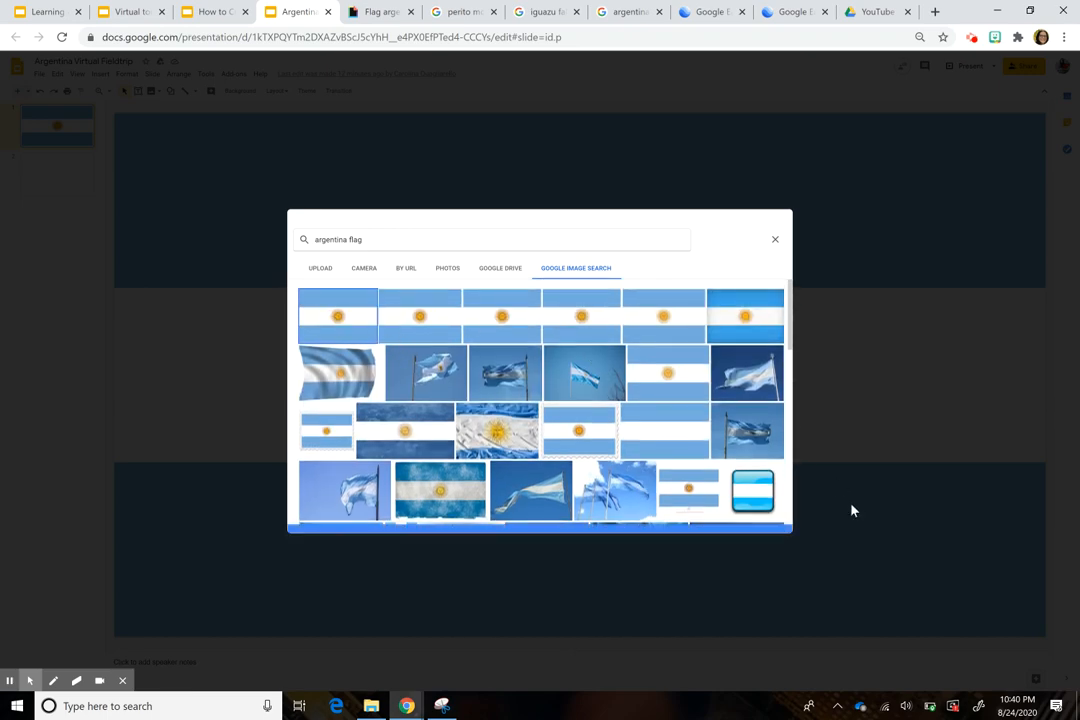
{"action": "left_click", "coordinate": [768, 525]}
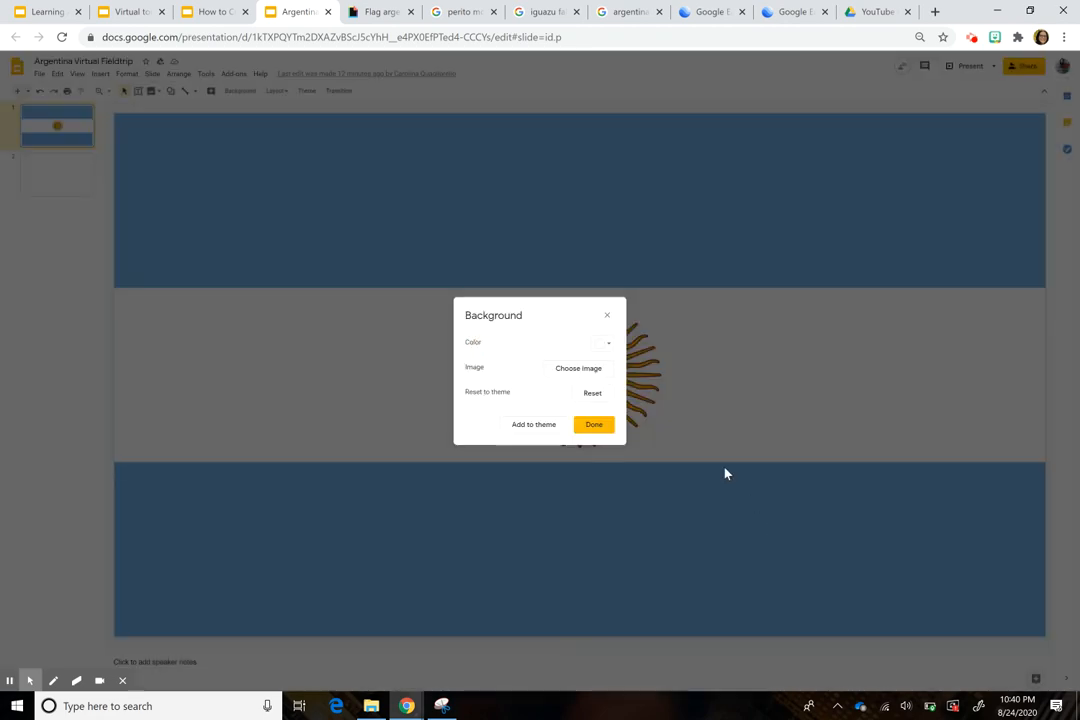
{"action": "left_click", "coordinate": [608, 428]}
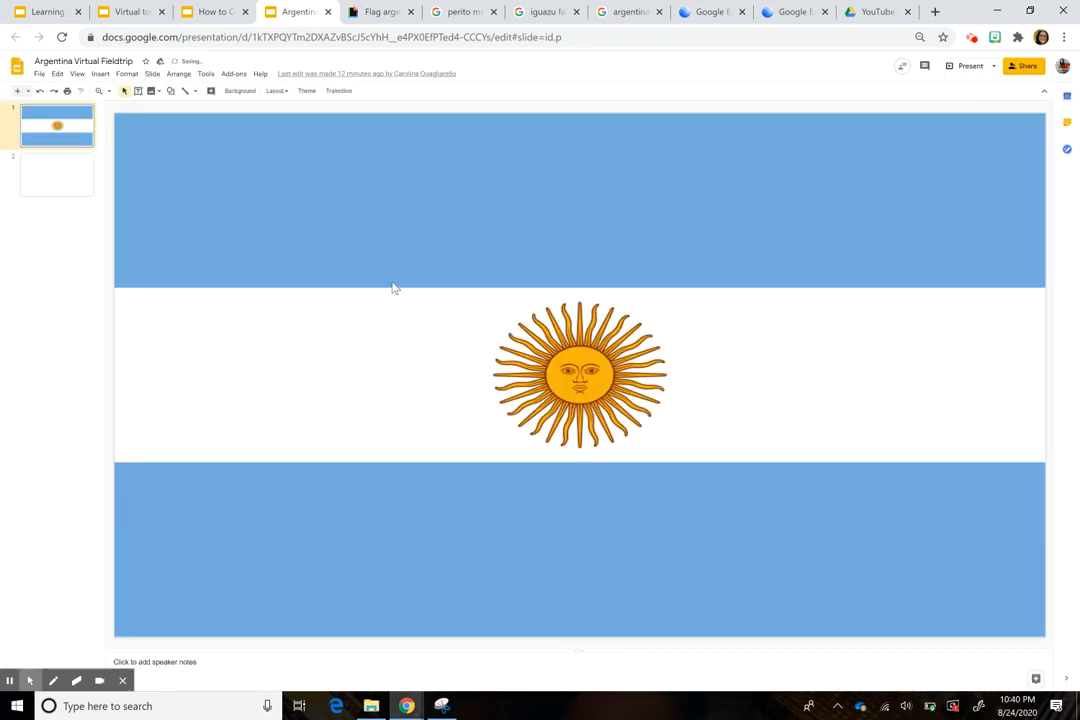
Open the second slide of the How to Create a Virtual Fieldtrip presentation and shift its Argentina map slightly to the right.
{"action": "left_click", "coordinate": [212, 12]}
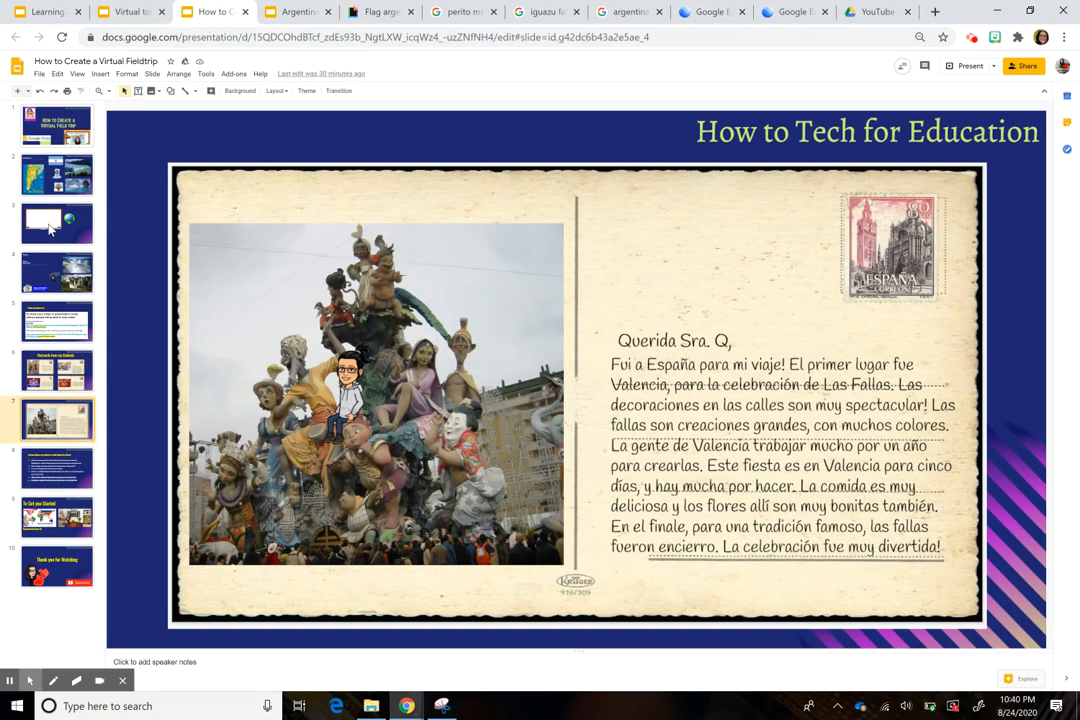
{"action": "left_click", "coordinate": [57, 175]}
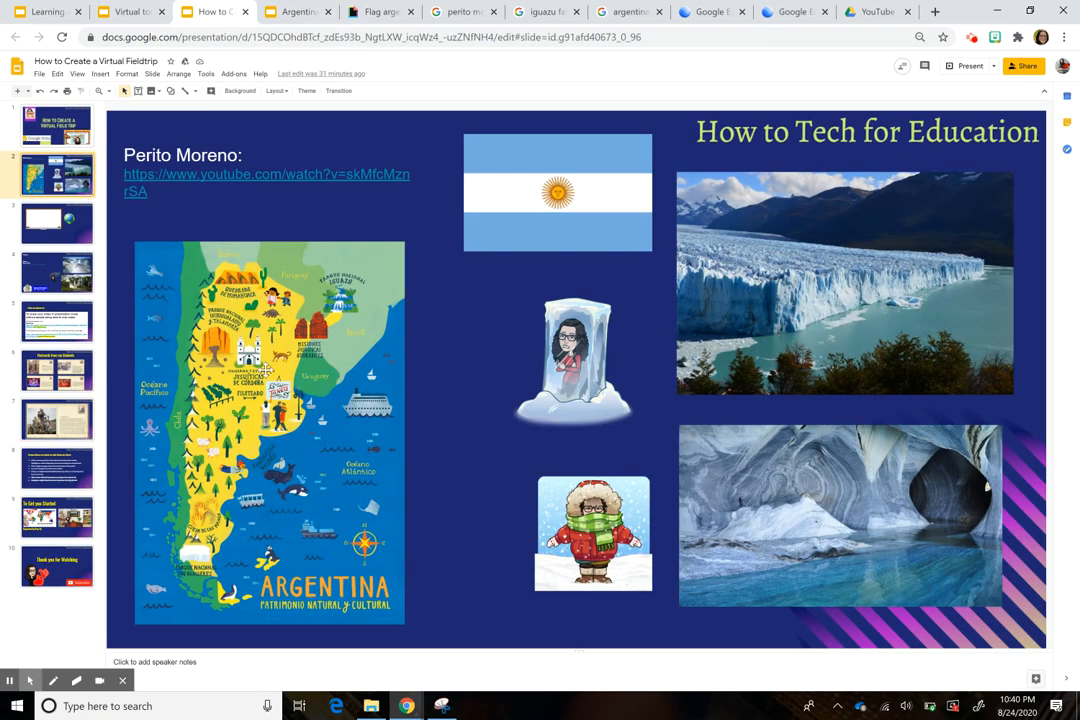
{"action": "left_click_drag", "start_coordinate": [277, 372], "coordinate": [290, 370]}
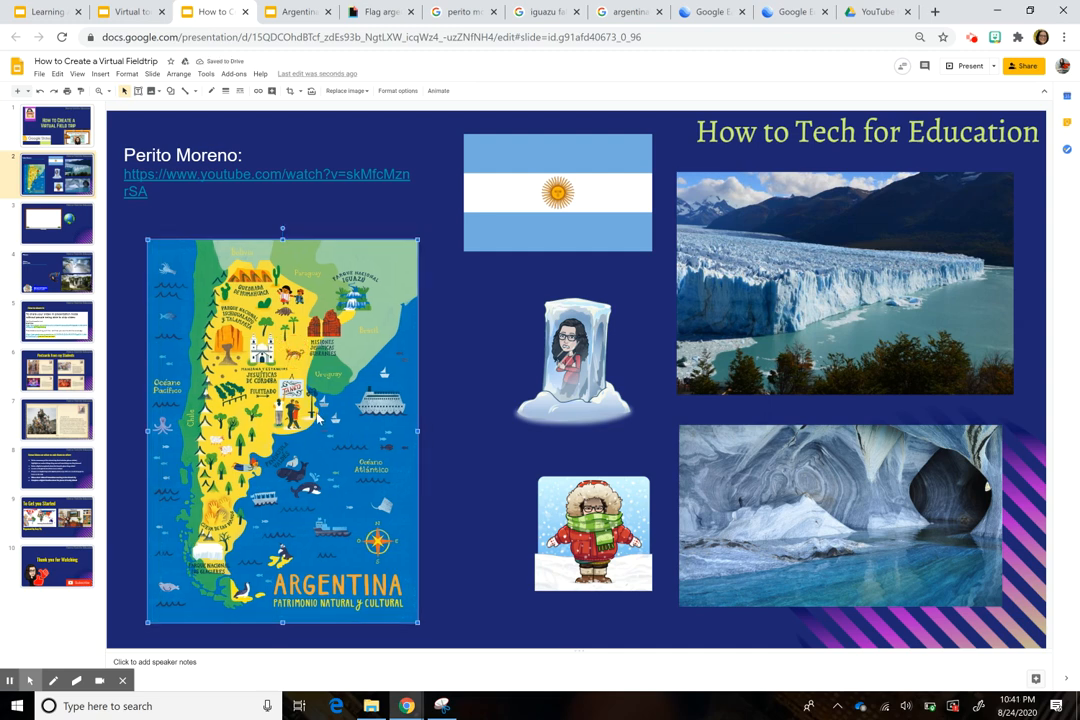
Look through the open image searches for Iguazu Falls and Argentina maps to find a picture for the title slide.
{"action": "left_click", "coordinate": [467, 14]}
{"action": "left_click", "coordinate": [545, 12]}
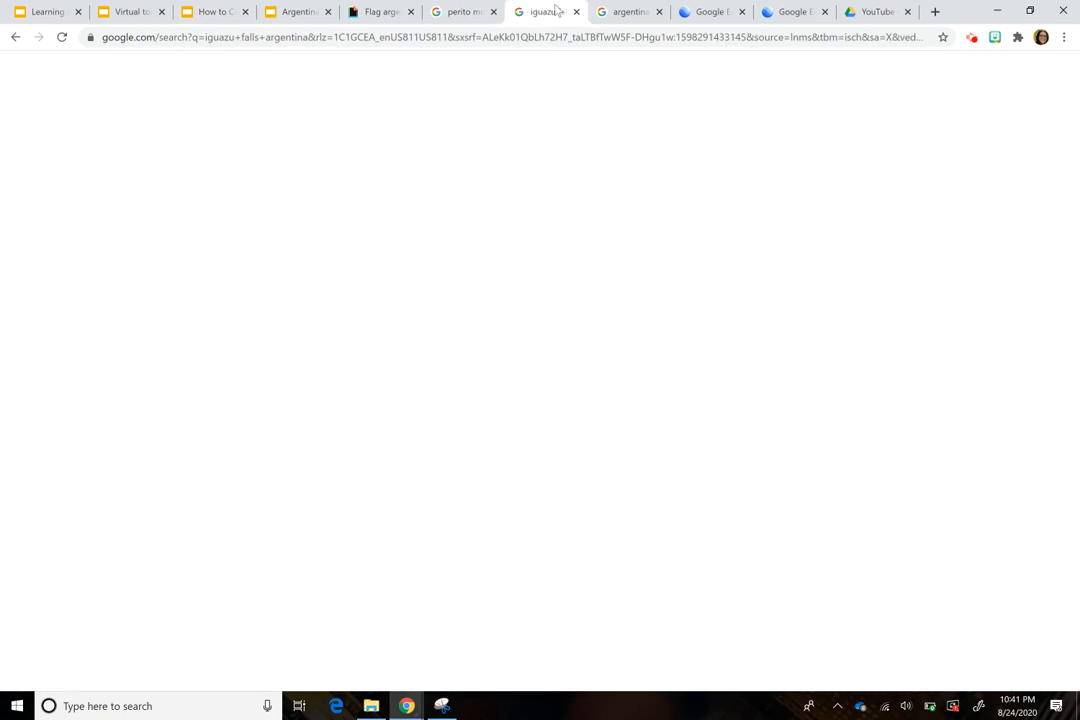
{"action": "left_click", "coordinate": [614, 14]}
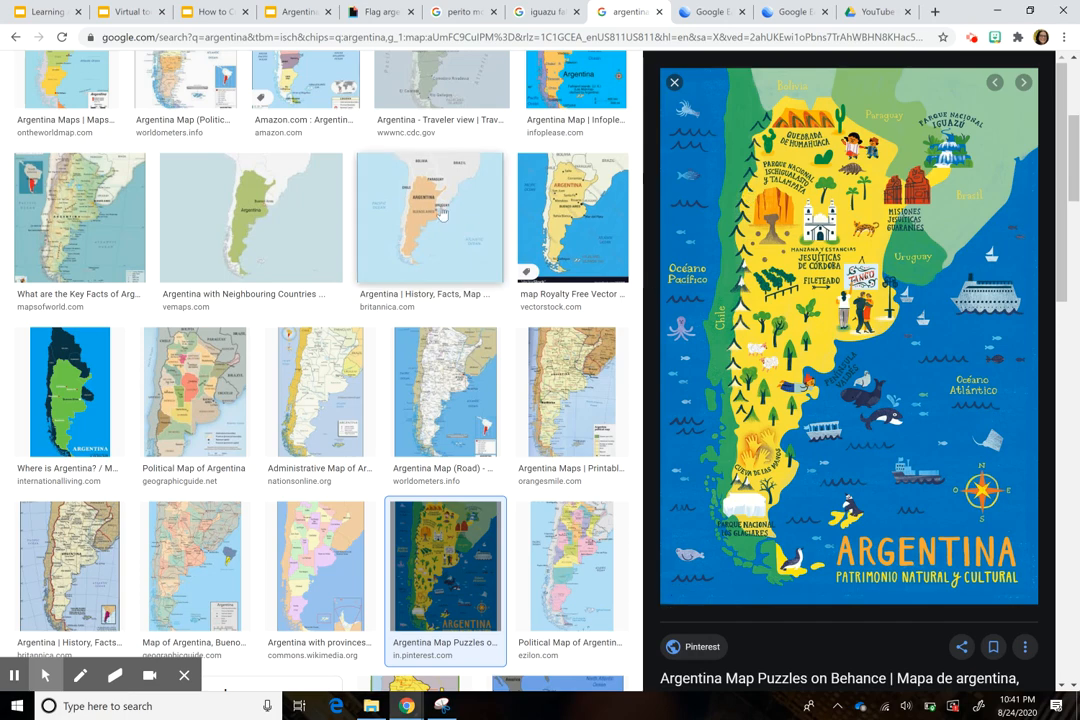
{"action": "scroll", "coordinate": [735, 58], "scroll_direction": "up", "scroll_amount": 2}
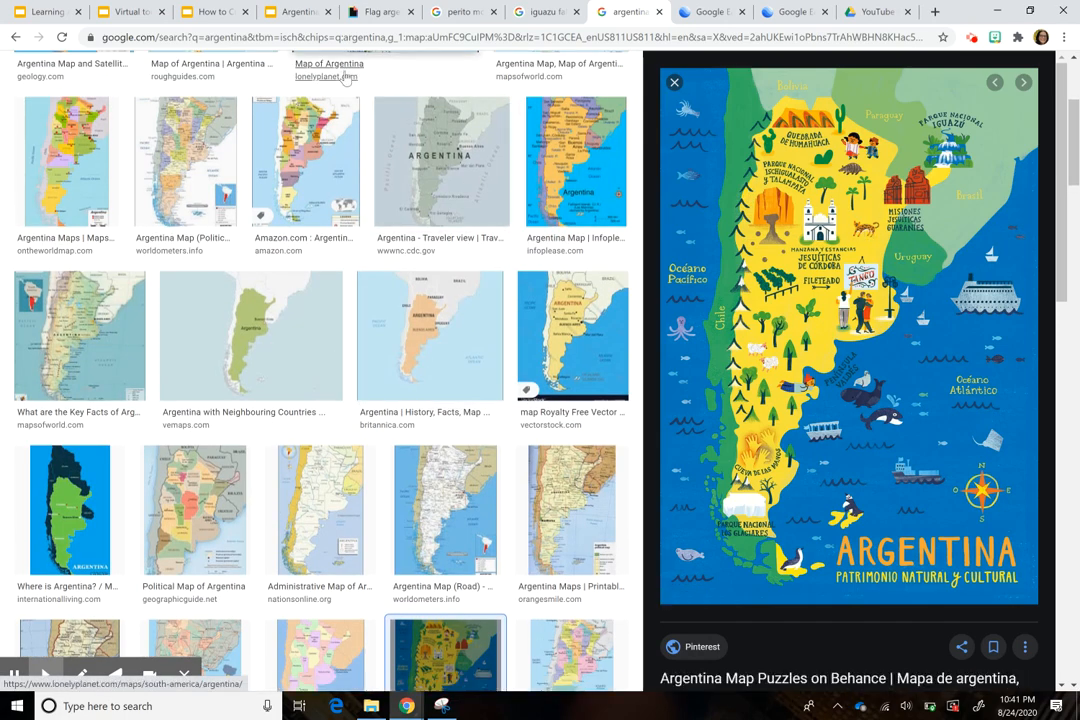
{"action": "left_click", "coordinate": [212, 12]}
{"action": "left_click", "coordinate": [550, 12]}
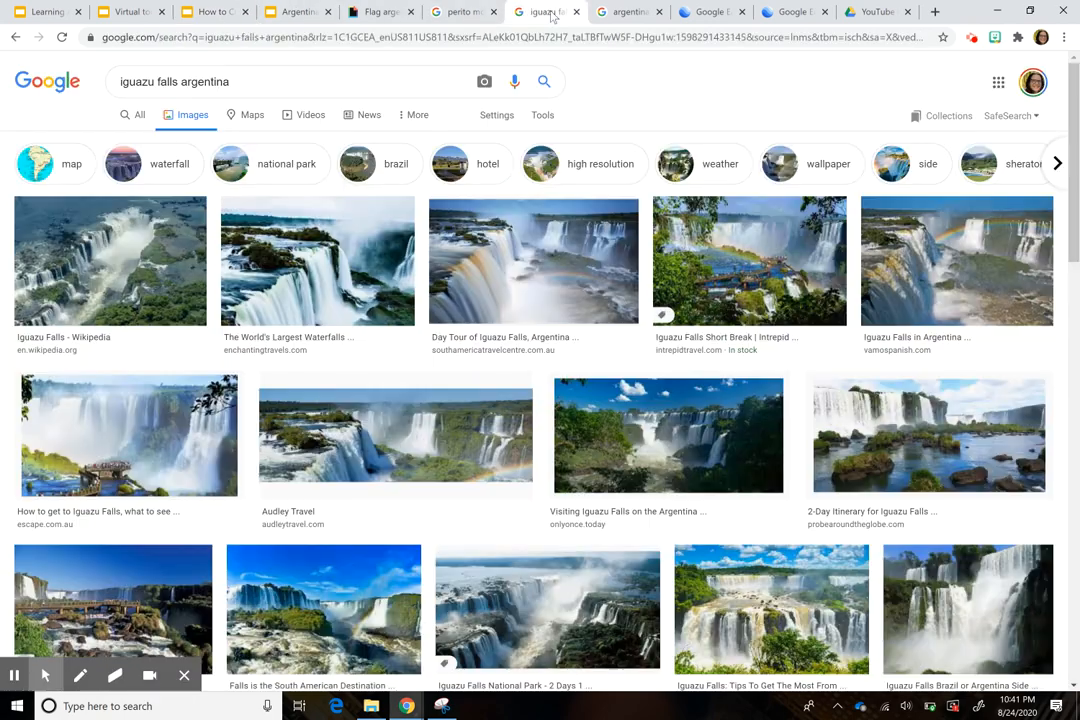
Copy the illustrated Argentina map from the image search onto the first slide of Argentina Virtual Fieldtrip and place it along the slide's right edge.
{"action": "left_click", "coordinate": [613, 12]}
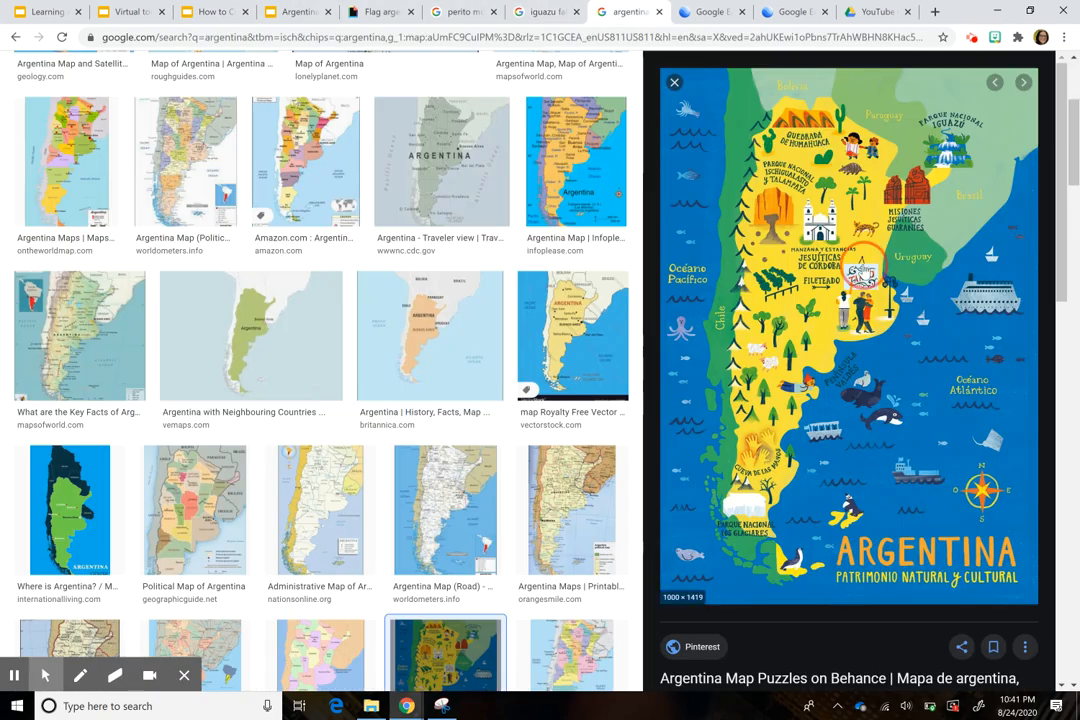
{"action": "right_click", "coordinate": [868, 270]}
{"action": "left_click", "coordinate": [885, 412]}
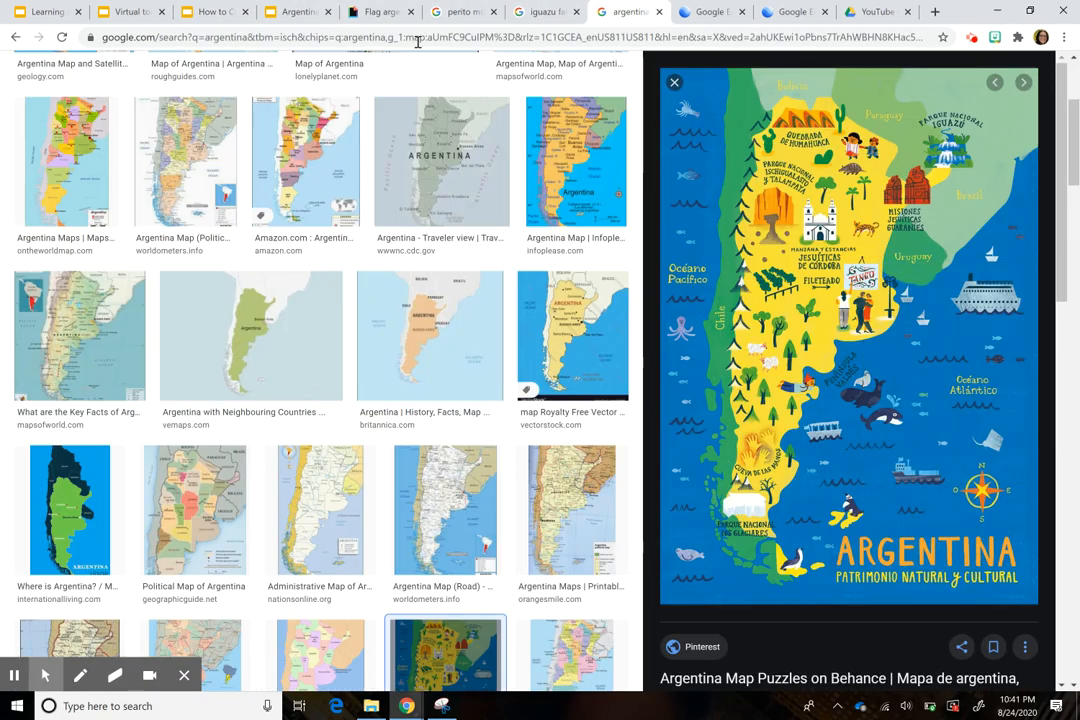
{"action": "left_click", "coordinate": [300, 12]}
{"action": "left_click", "coordinate": [500, 362]}
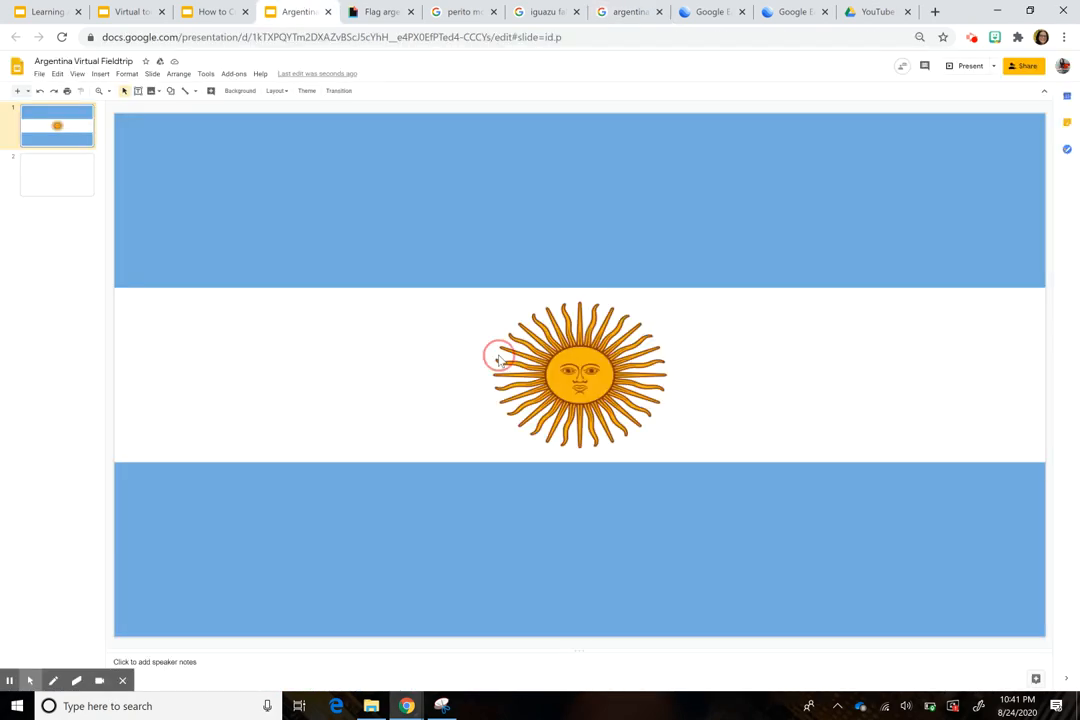
{"action": "key", "text": "ctrl+v"}
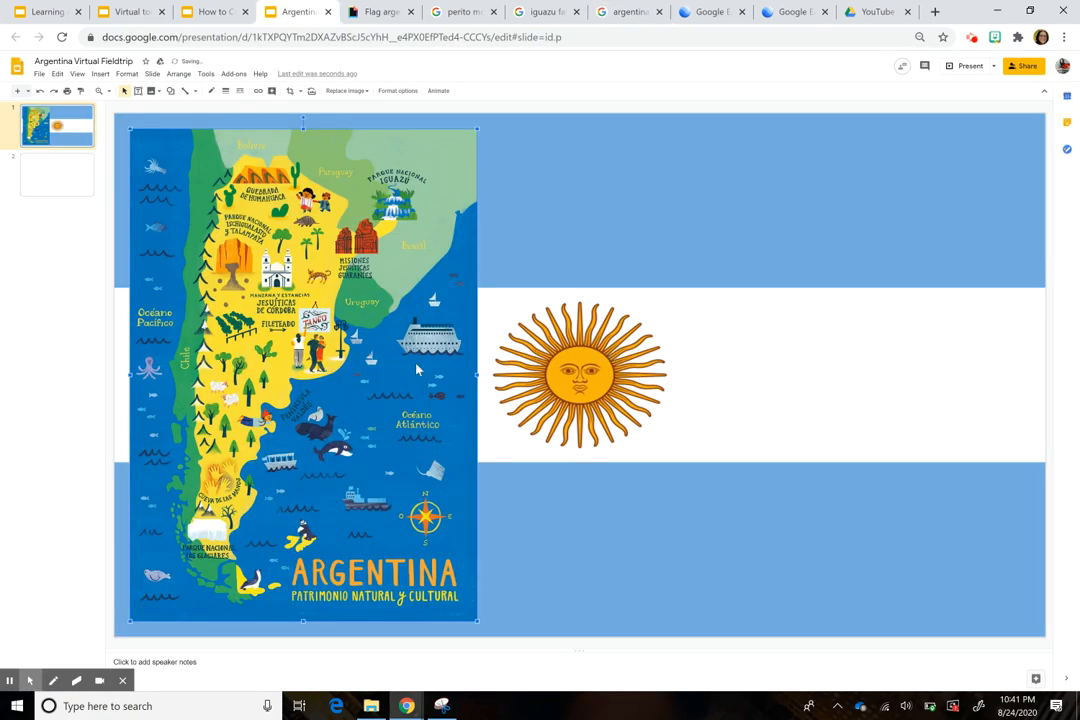
{"action": "left_click_drag", "start_coordinate": [348, 379], "coordinate": [905, 360]}
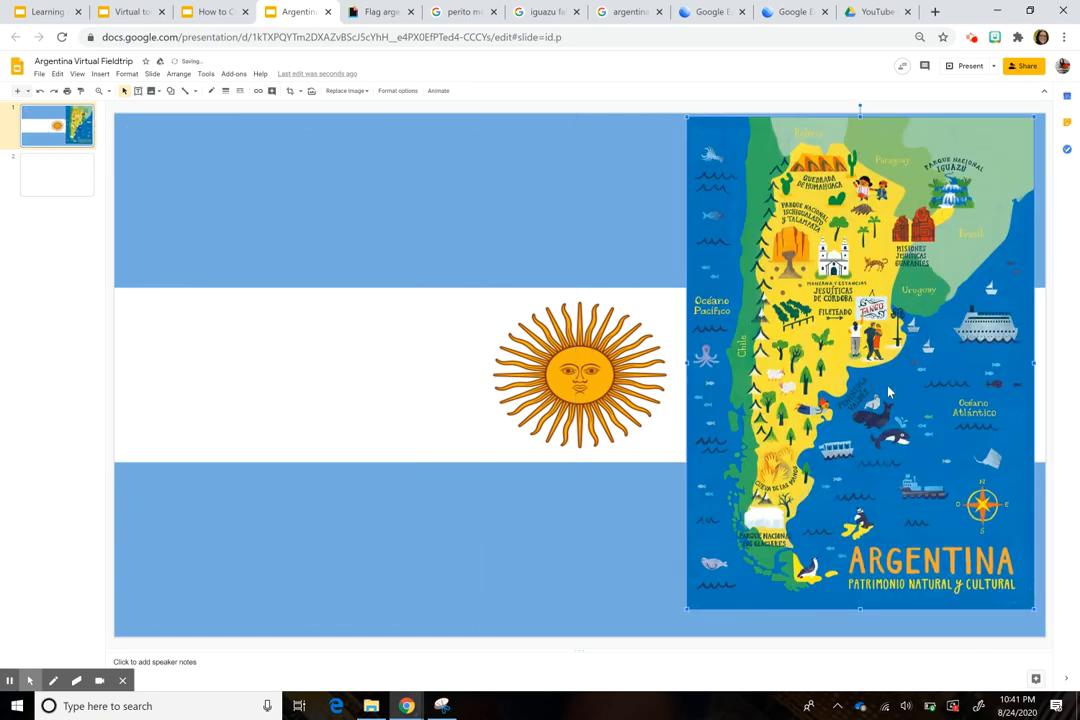
{"action": "key", "text": "Down"}
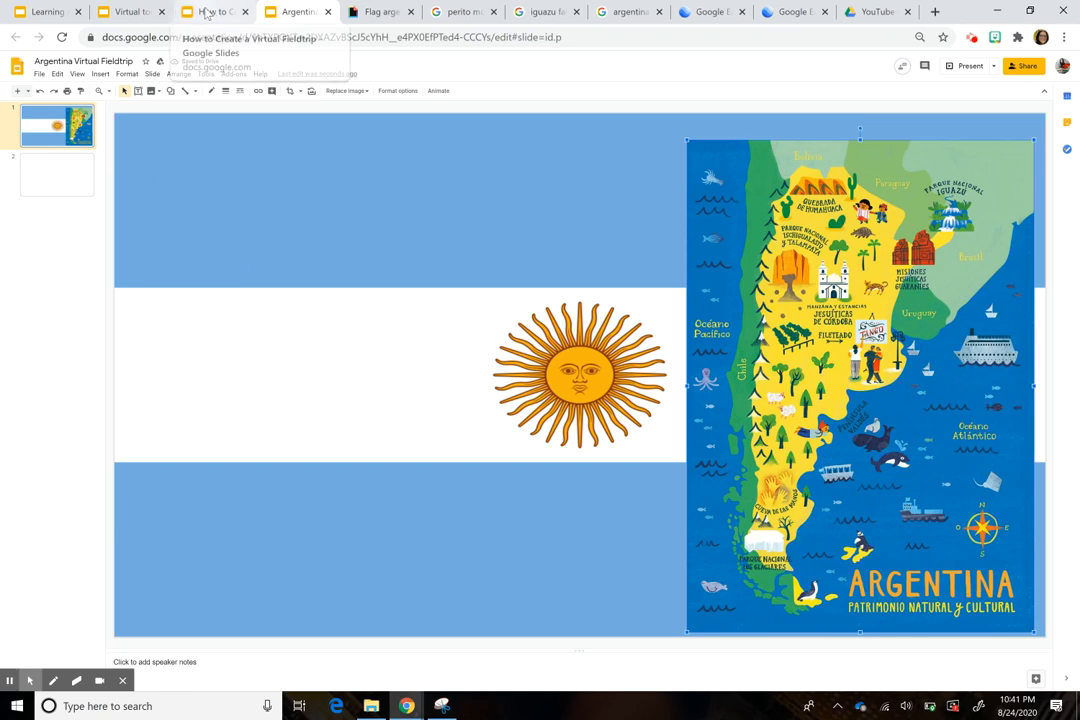
Add a text box reading "Viaje Virtual a Argentina" in the flag's white stripe, left of the sun.
{"action": "left_click", "coordinate": [101, 74]}
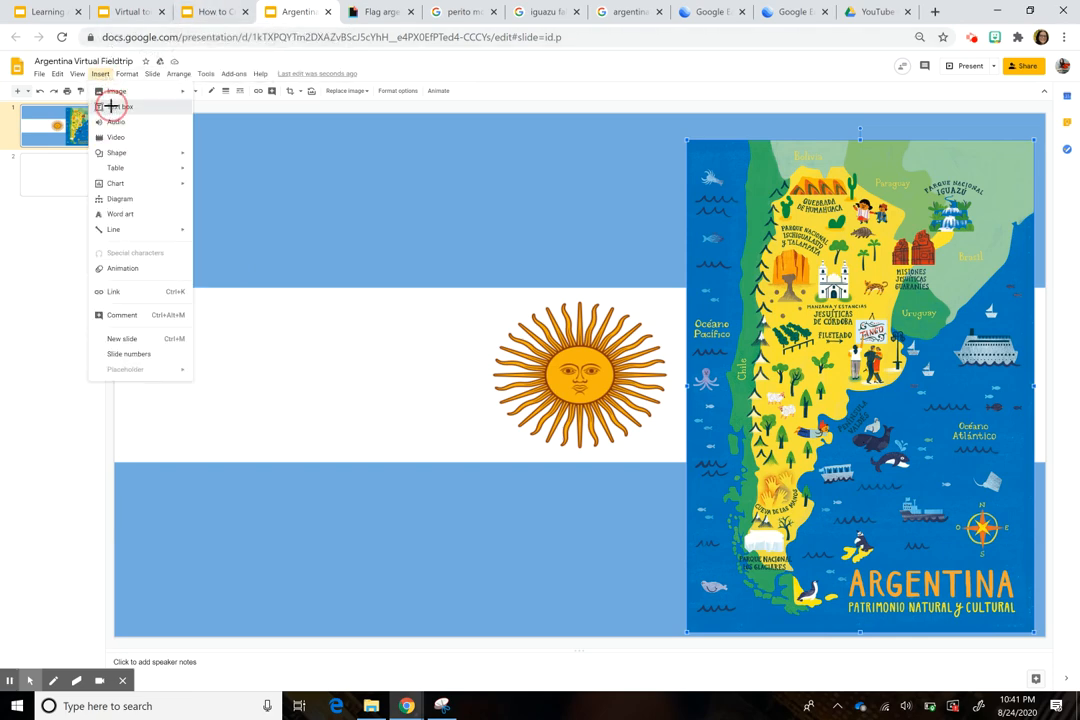
{"action": "left_click", "coordinate": [108, 106]}
{"action": "left_click_drag", "start_coordinate": [133, 298], "coordinate": [451, 426]}
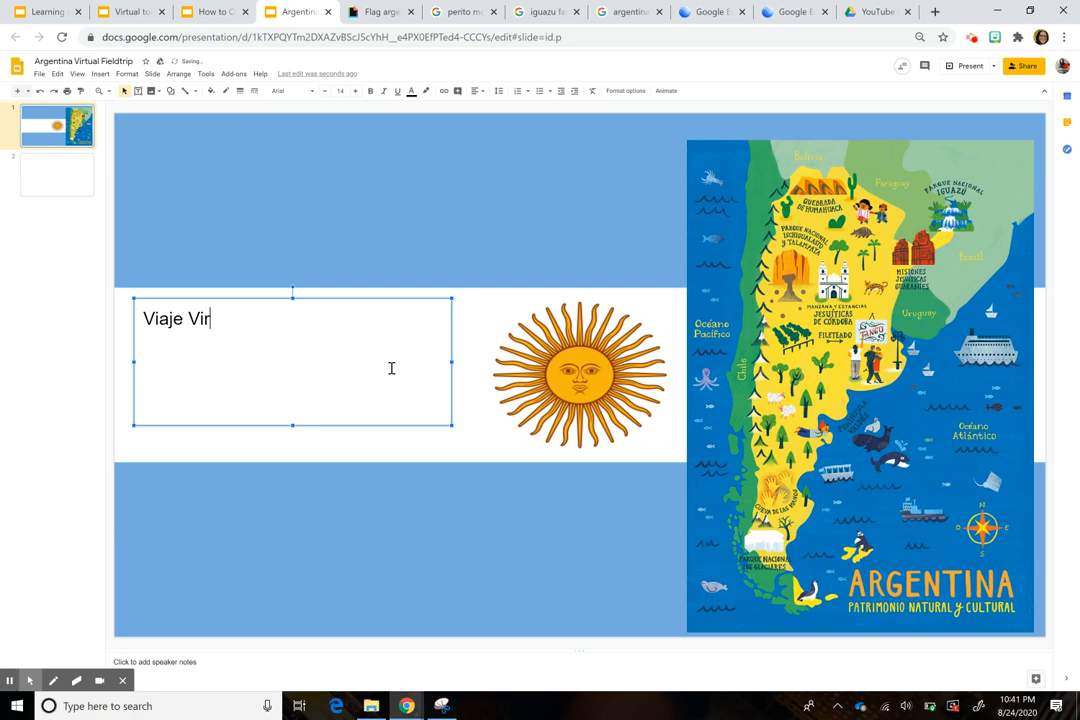
{"action": "type", "text": "ual a Argen"}
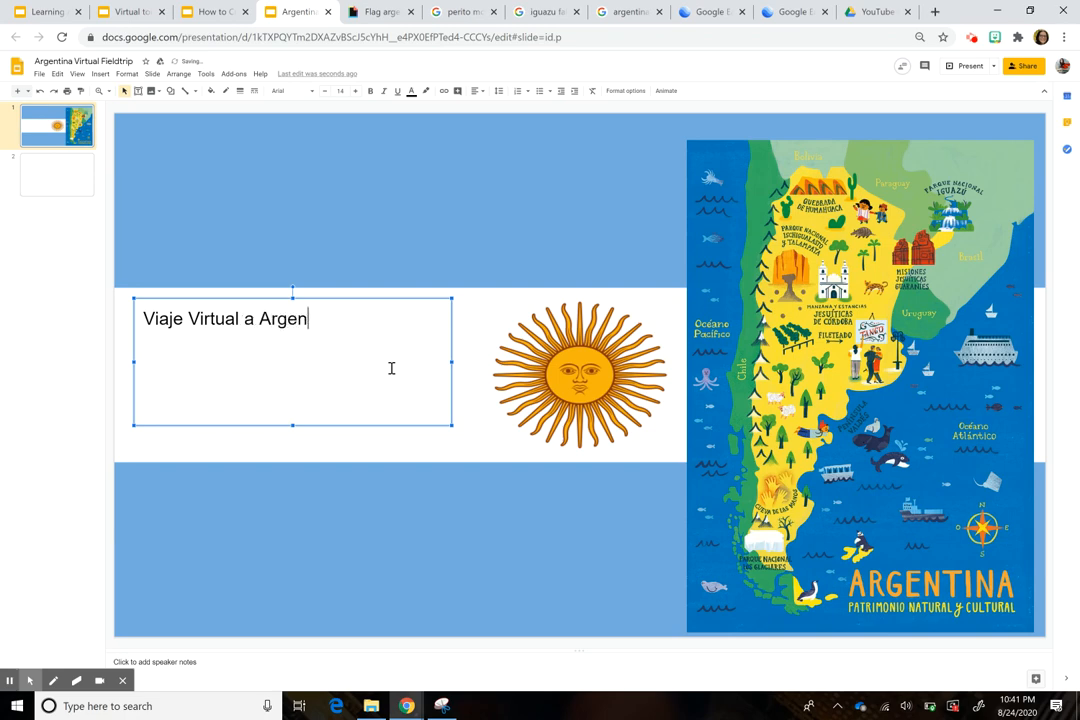
{"action": "type", "text": "tina"}
{"action": "left_click", "coordinate": [383, 572]}
Format the title text box with font size 24 and the Lobster font.
{"action": "left_click", "coordinate": [345, 338]}
{"action": "left_click", "coordinate": [340, 91]}
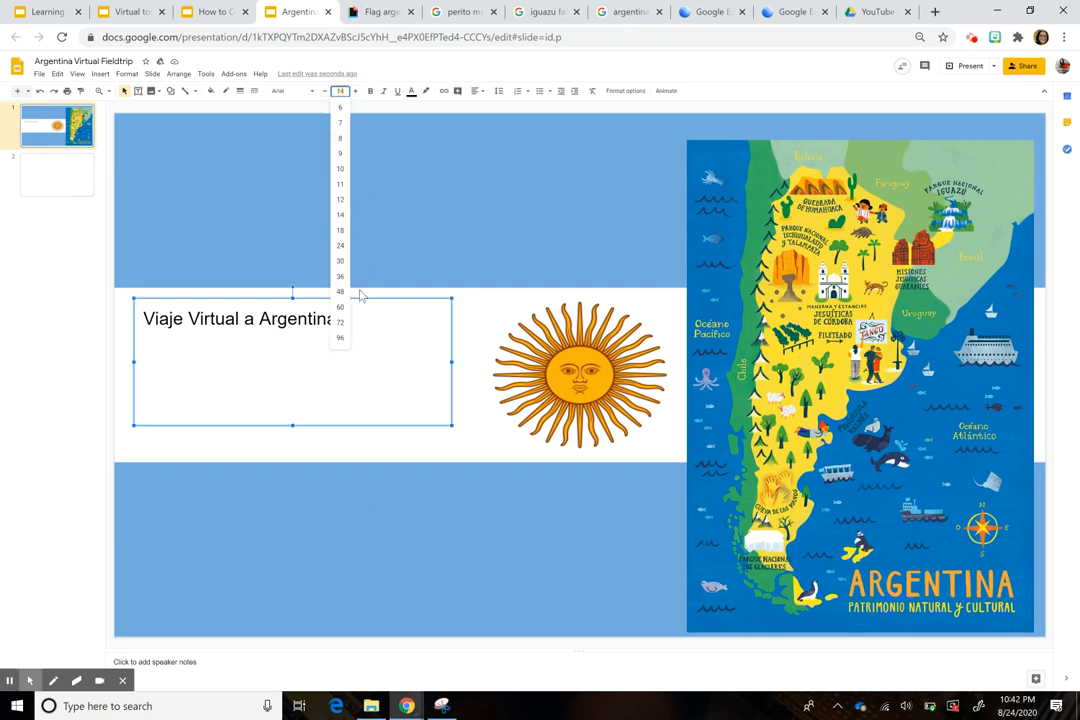
{"action": "left_click", "coordinate": [340, 245]}
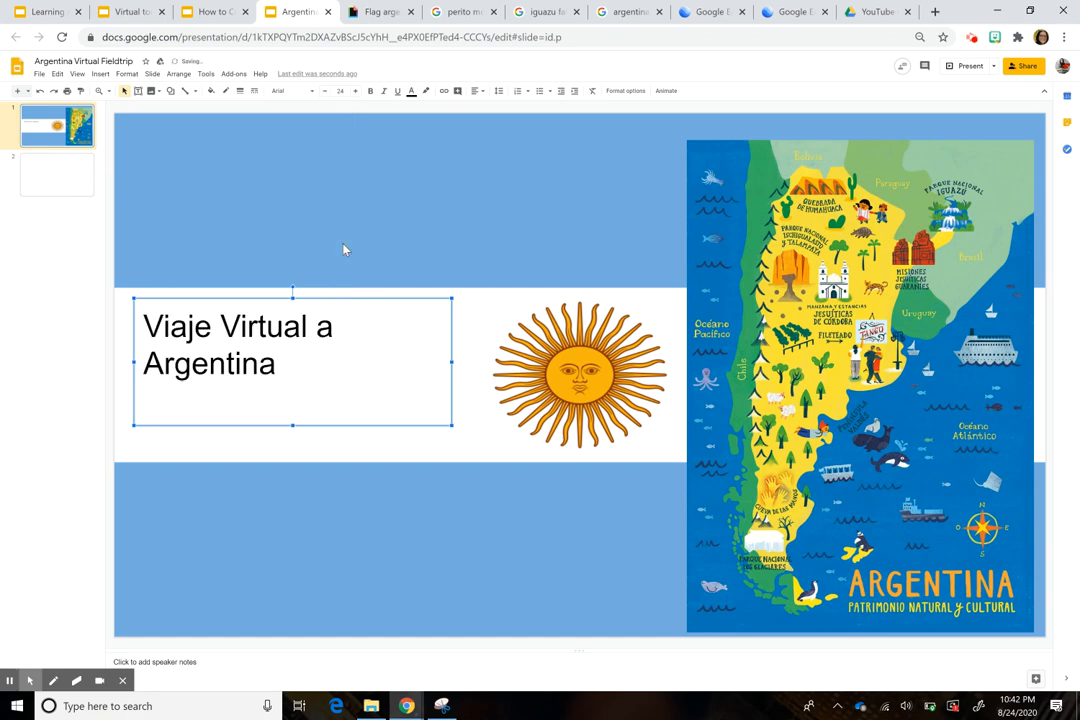
{"action": "left_click", "coordinate": [311, 92]}
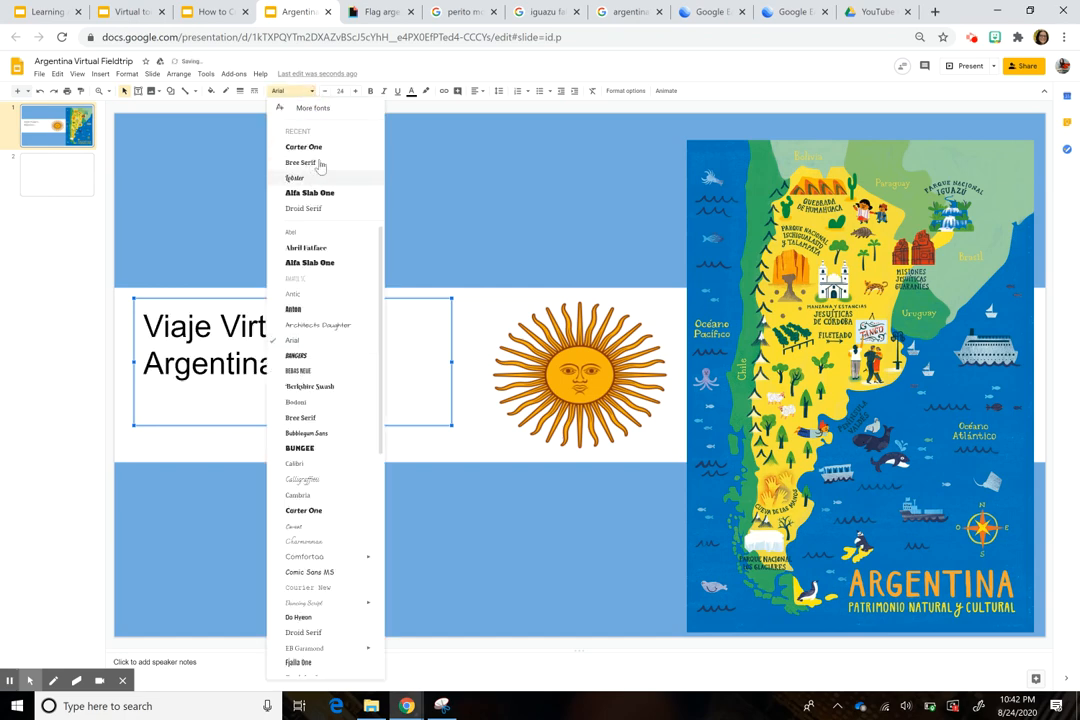
{"action": "left_click", "coordinate": [320, 178]}
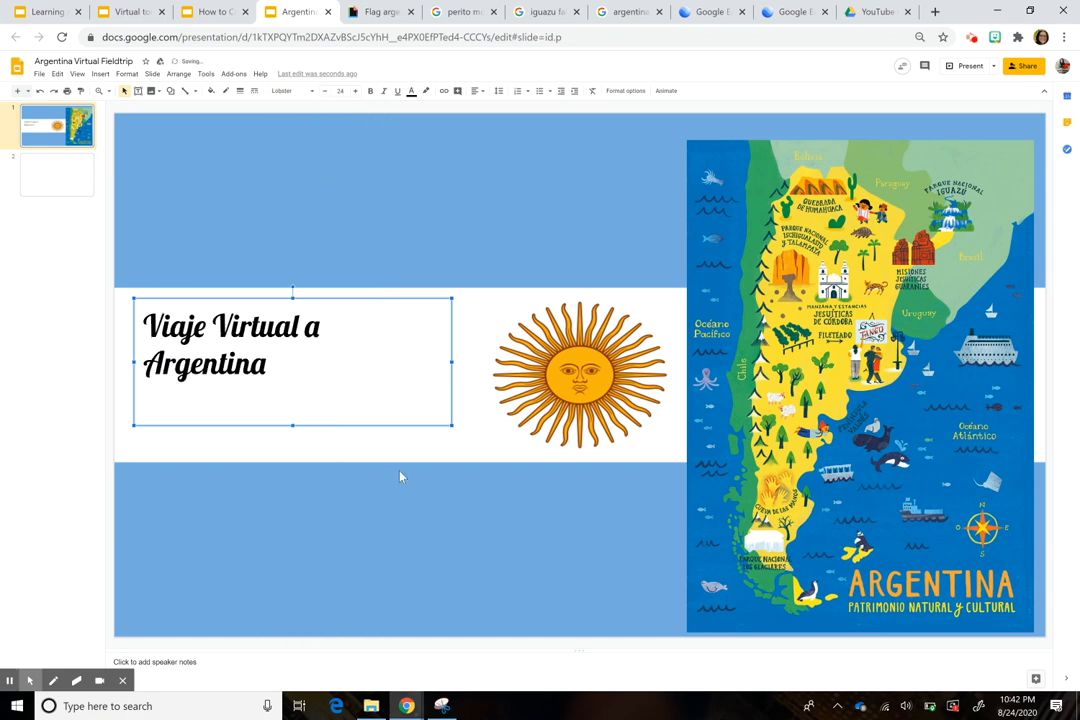
Widen the title text box so the title fits on one line, and move it down to the middle of the white stripe.
{"action": "left_click_drag", "start_coordinate": [451, 362], "coordinate": [484, 366]}
{"action": "key", "text": "Down"}
{"action": "key", "text": "Down"}
{"action": "key", "text": "Down"}
{"action": "key", "text": "Down"}
{"action": "key", "text": "Down"}
{"action": "key", "text": "Down"}
{"action": "key", "text": "Down"}
{"action": "key", "text": "Down"}
{"action": "key", "text": "Down"}
{"action": "key", "text": "Down"}
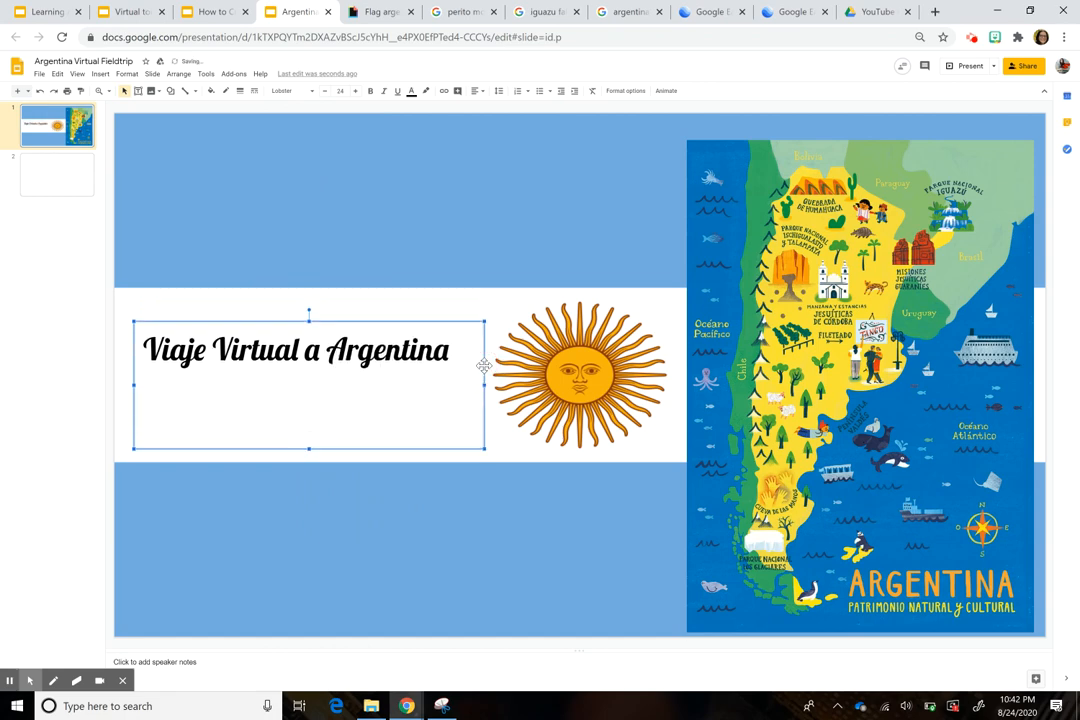
{"action": "left_click", "coordinate": [520, 521]}
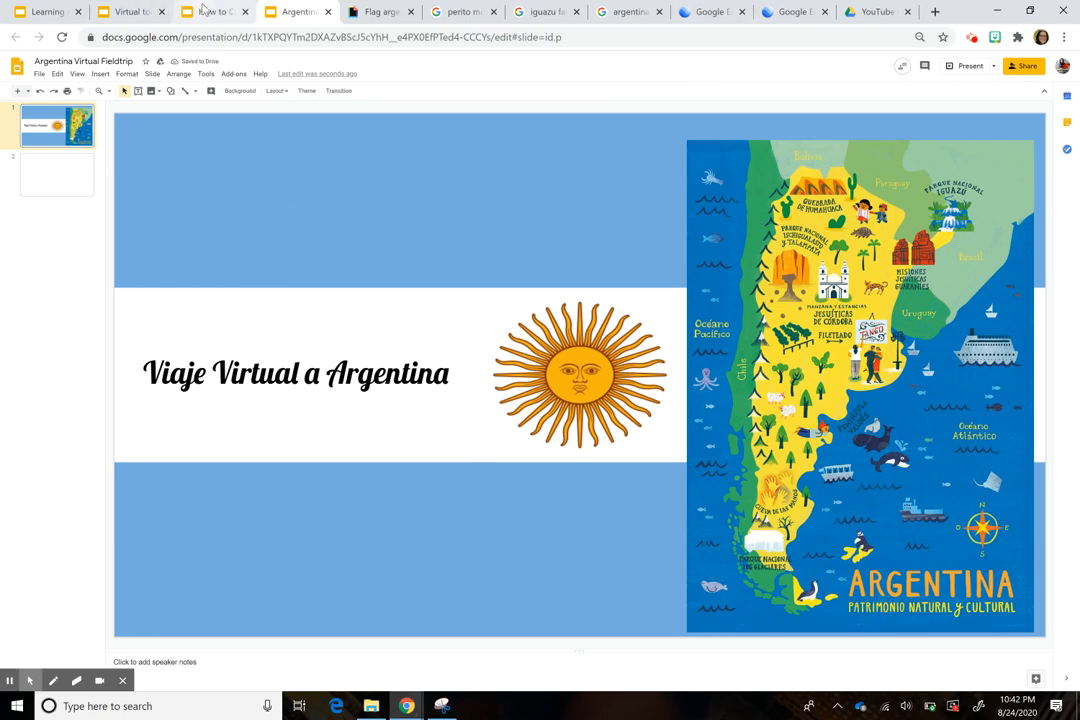
Examine the title slide and cartoon avatar of the Virtual tour de celebraciones en Espana presentation, and return to Argentina Virtual Fieldtrip.
{"action": "left_click", "coordinate": [205, 11]}
{"action": "left_click", "coordinate": [133, 12]}
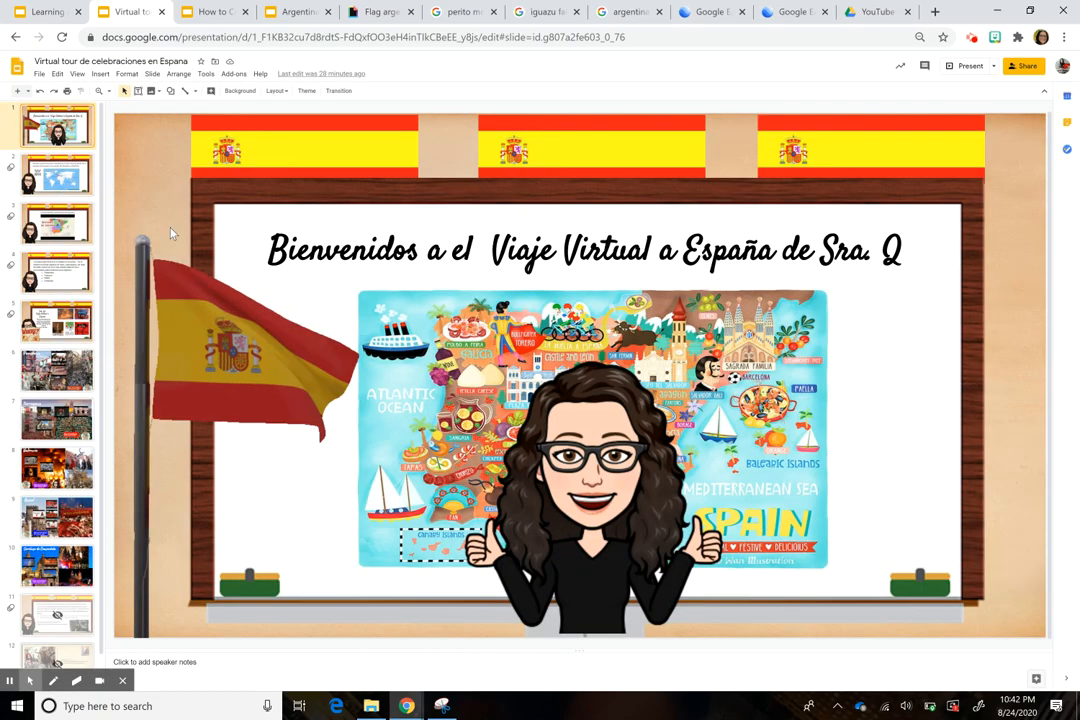
{"action": "left_click", "coordinate": [554, 487]}
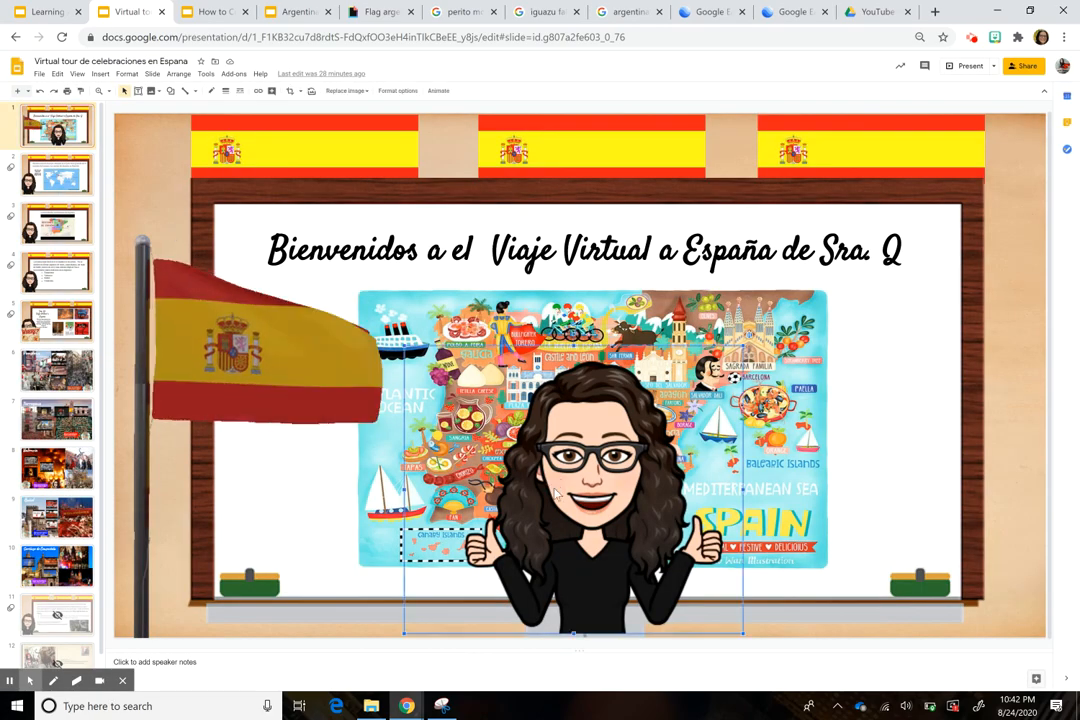
{"action": "left_click", "coordinate": [296, 12]}
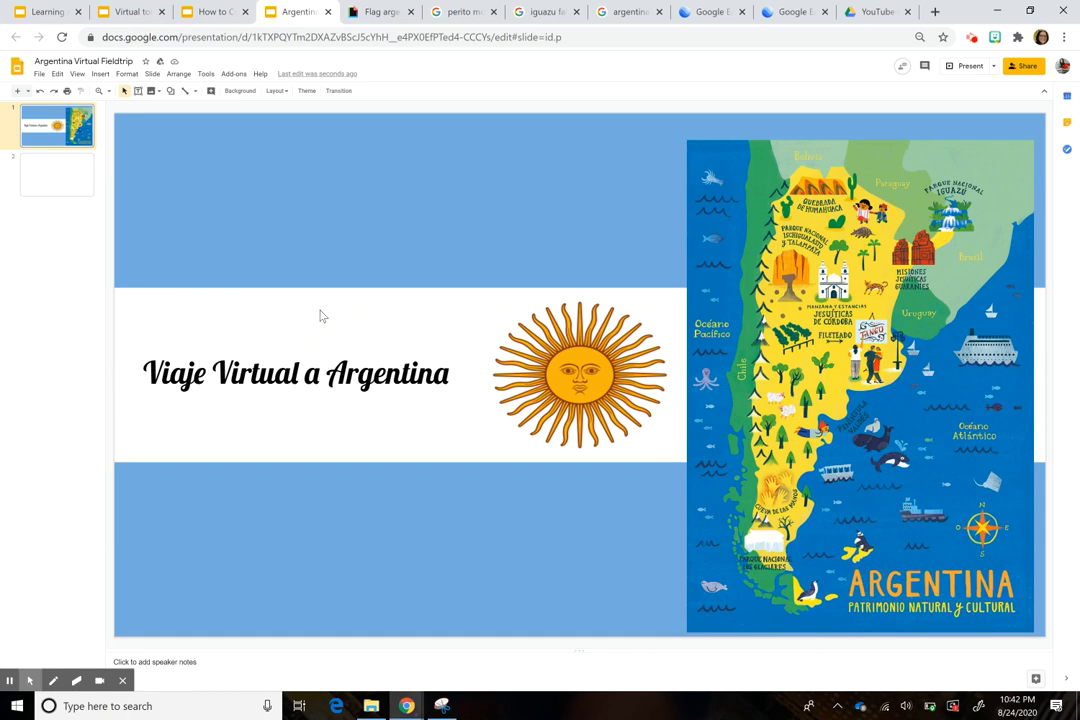
Paste the cartoon avatar onto the title slide, shrink it, and place it below the title in the lower-left corner of the flag.
{"action": "key", "text": "ctrl+v"}
{"action": "left_click_drag", "start_coordinate": [582, 489], "coordinate": [331, 521]}
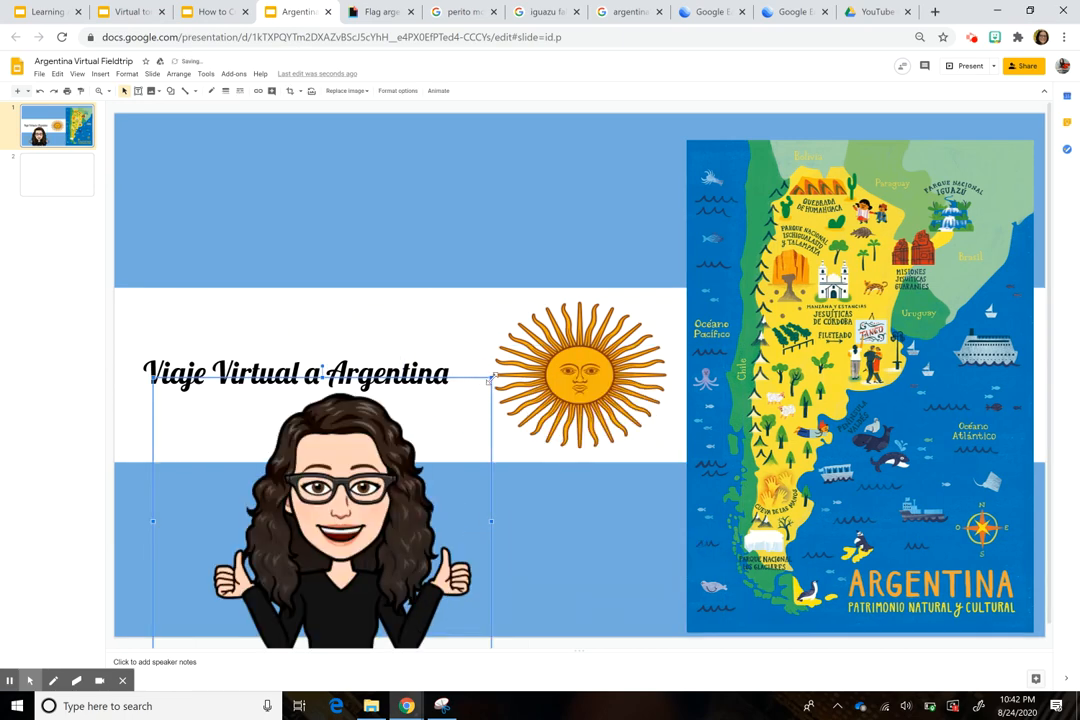
{"action": "left_click_drag", "start_coordinate": [490, 378], "coordinate": [450, 400]}
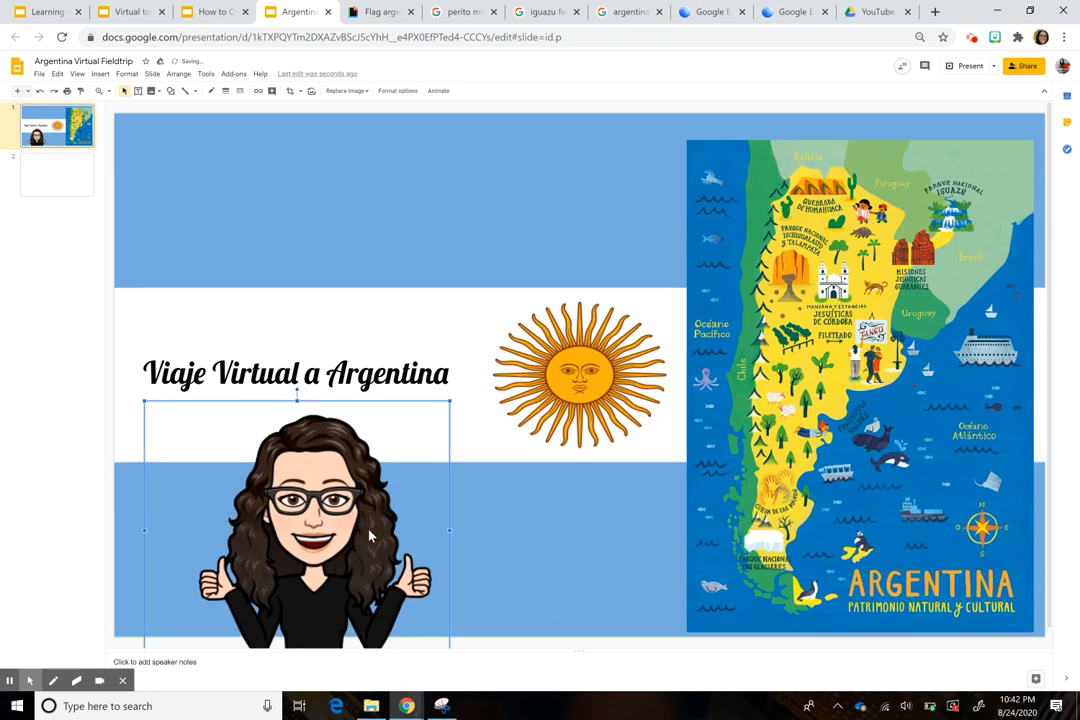
{"action": "left_click_drag", "start_coordinate": [450, 400], "coordinate": [421, 425]}
{"action": "left_click_drag", "start_coordinate": [340, 520], "coordinate": [320, 507]}
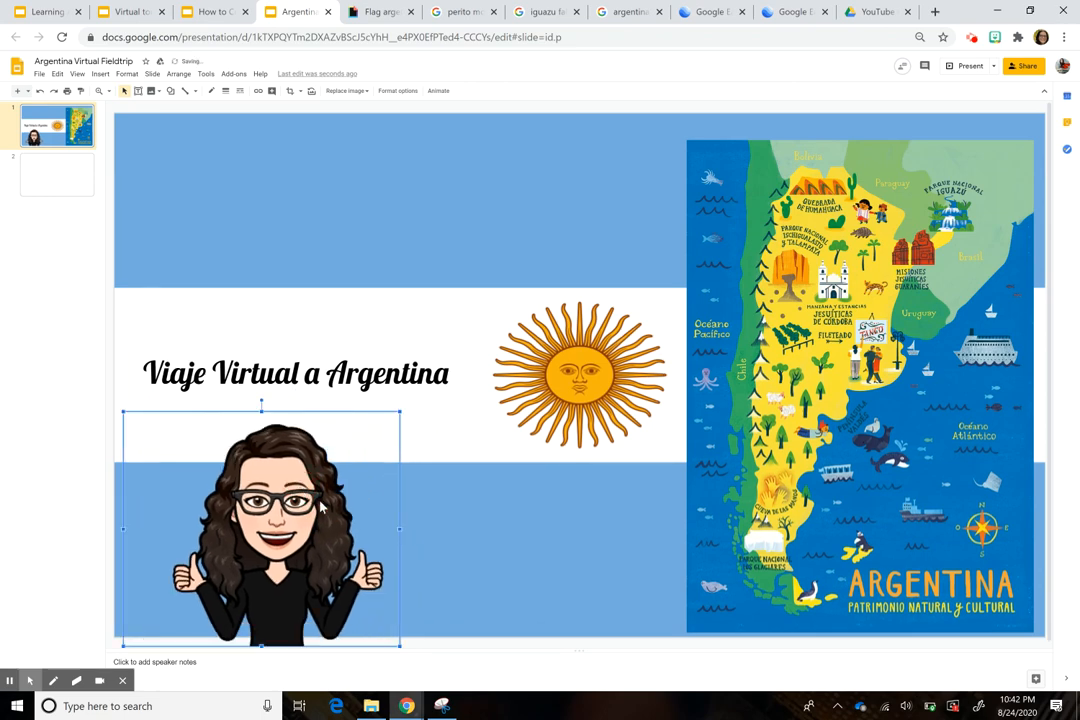
Copy the link of the heart-shaped Argentina flag sticker on GIPHY and return to the Argentina Virtual Fieldtrip presentation.
{"action": "left_click", "coordinate": [368, 11]}
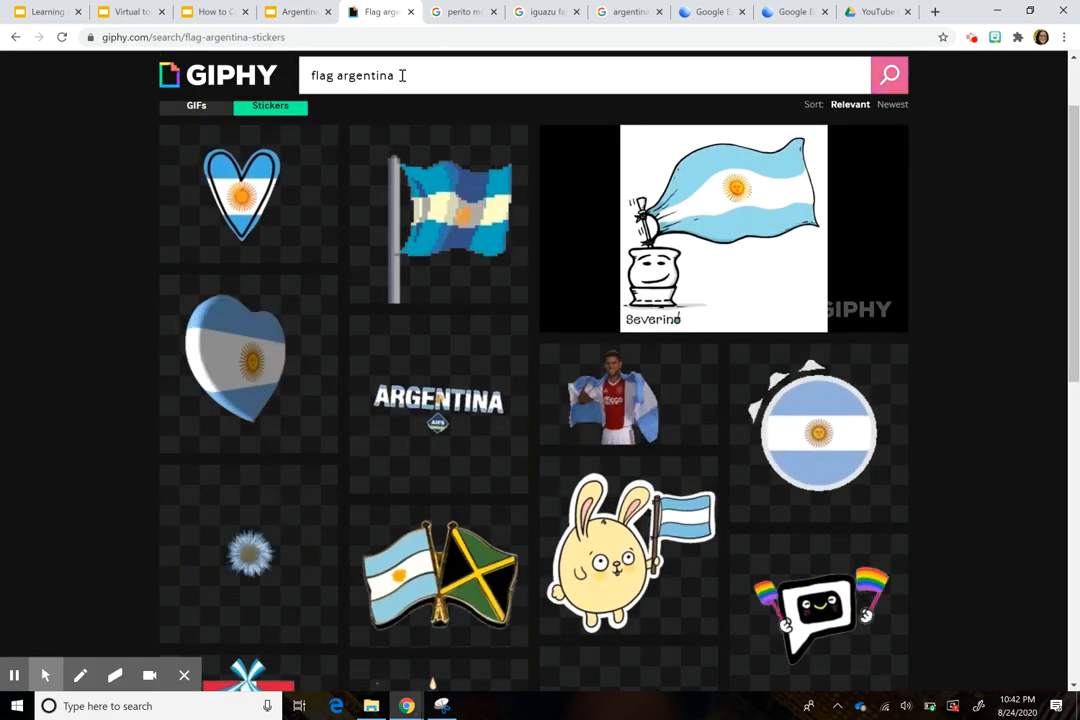
{"action": "scroll", "coordinate": [444, 272], "scroll_direction": "up", "scroll_amount": 2}
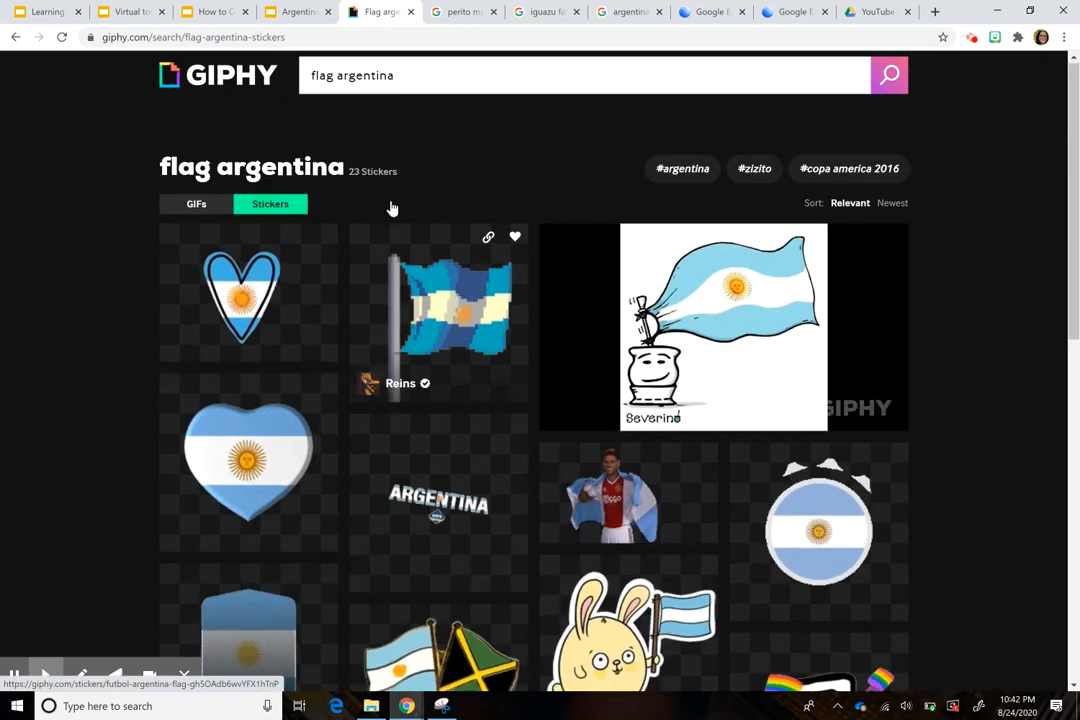
{"action": "scroll", "coordinate": [307, 517], "scroll_direction": "down", "scroll_amount": 1}
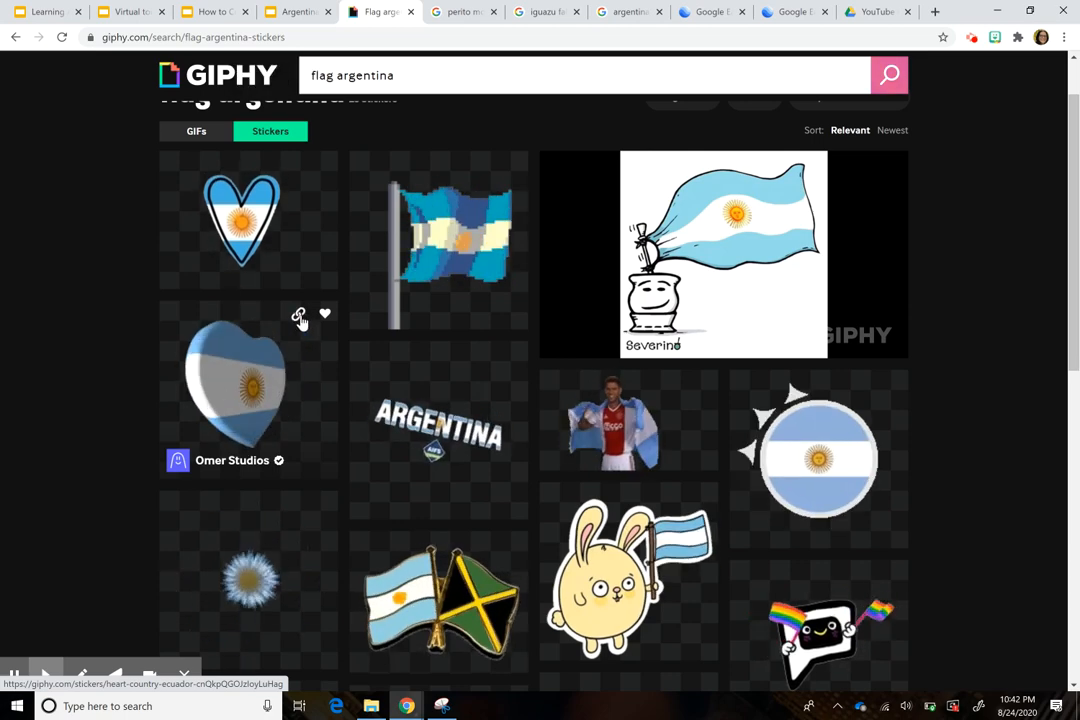
{"action": "left_click", "coordinate": [298, 315]}
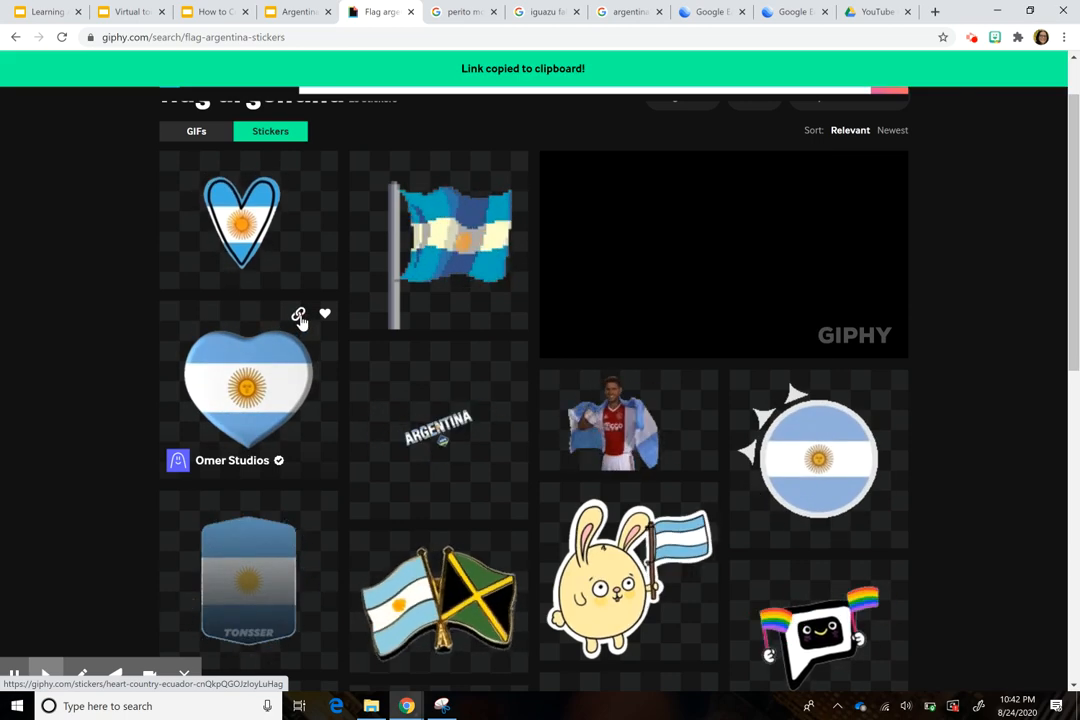
{"action": "left_click", "coordinate": [287, 12]}
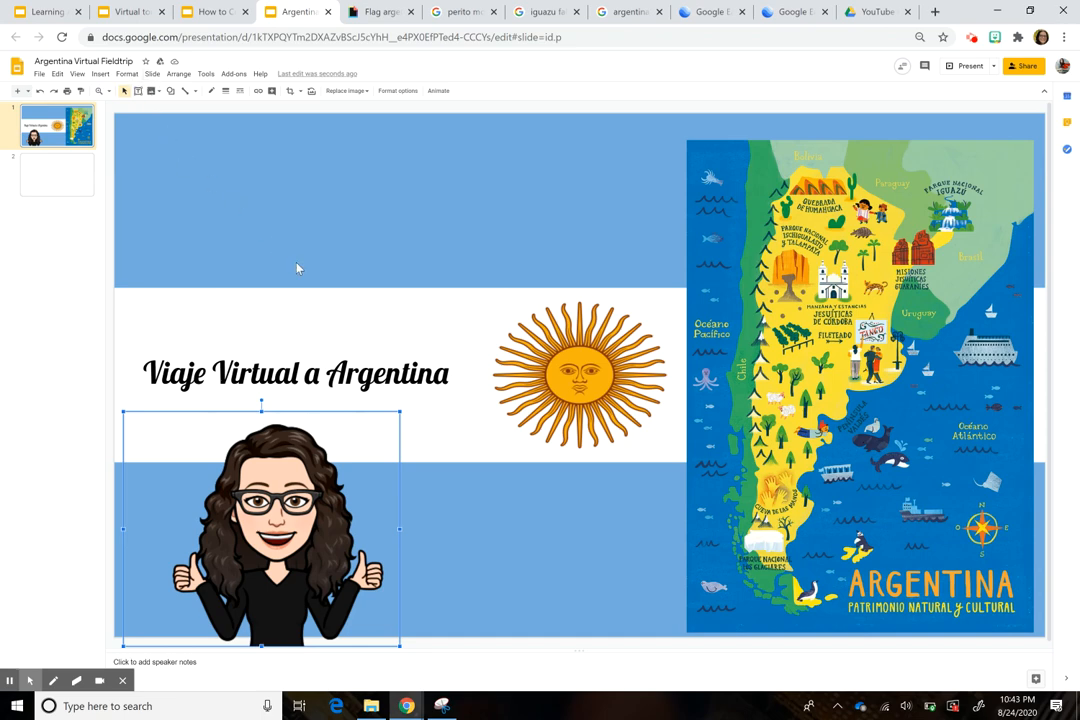
{"action": "key", "text": "ctrl+v"}
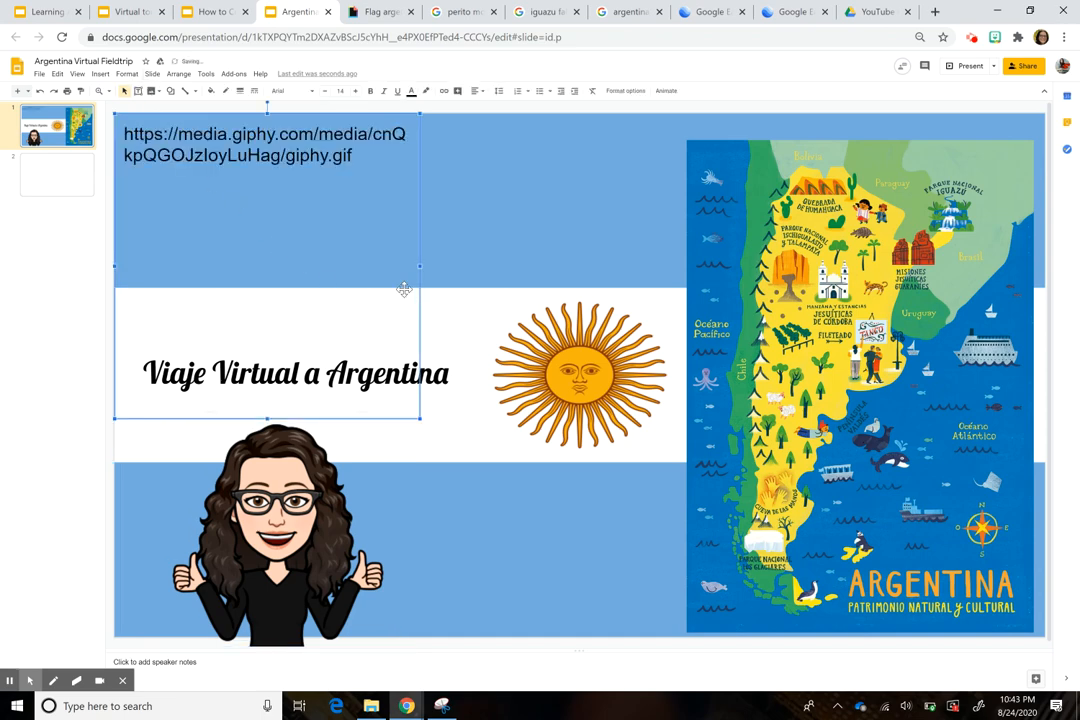
{"action": "left_click", "coordinate": [418, 219]}
{"action": "key", "text": "Delete"}
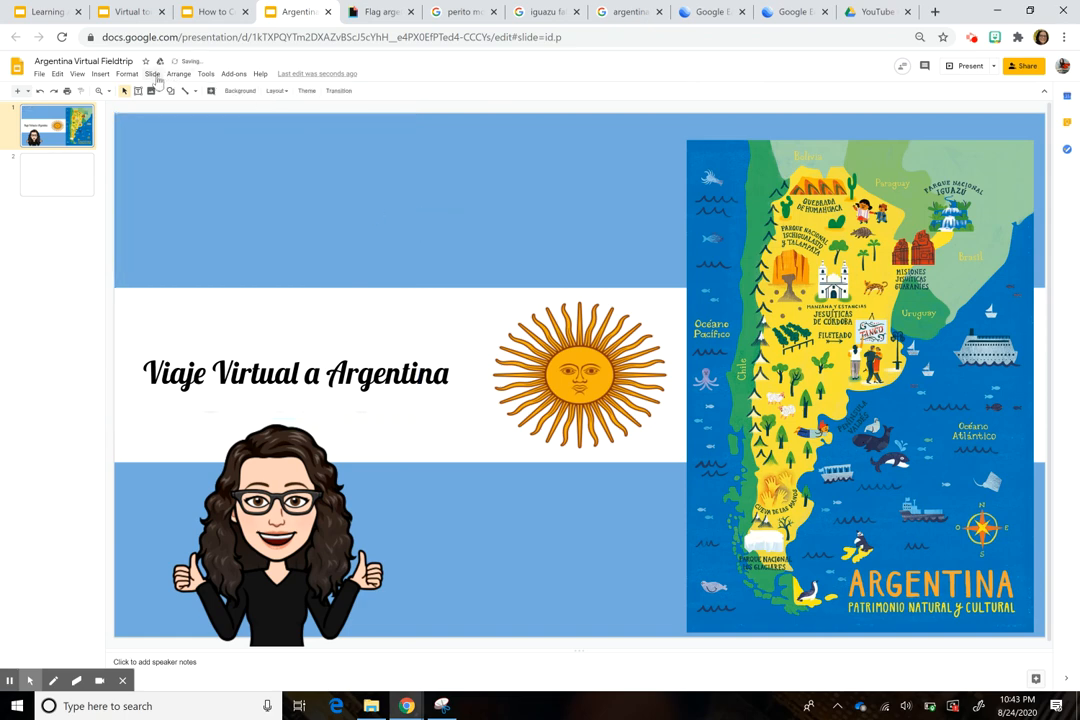
Insert the heart-shaped flag GIF on the title slide as an image by URL, using the copied GIPHY link.
{"action": "left_click", "coordinate": [102, 76]}
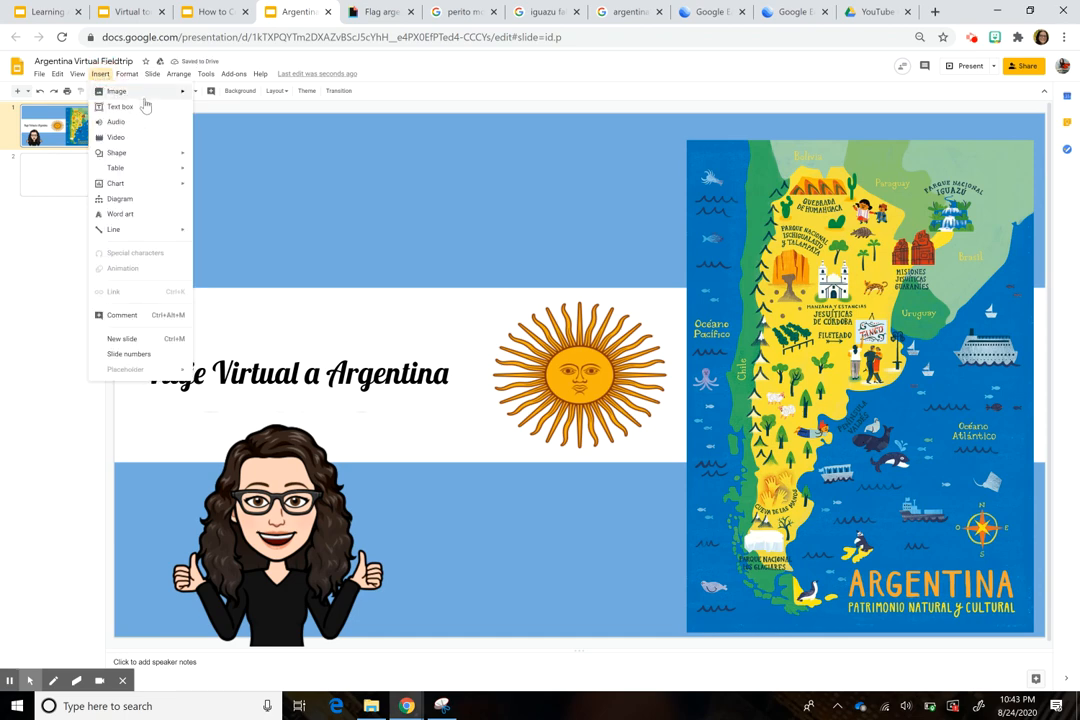
{"action": "mouse_move", "coordinate": [145, 105]}
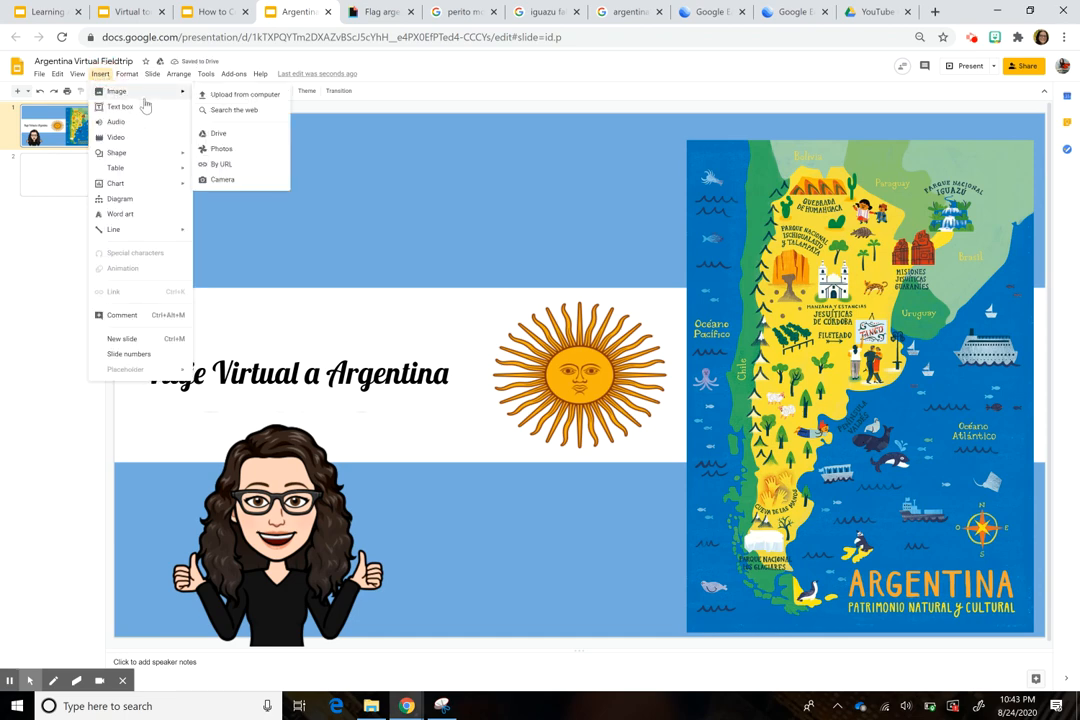
{"action": "left_click", "coordinate": [253, 165]}
{"action": "left_click", "coordinate": [482, 355]}
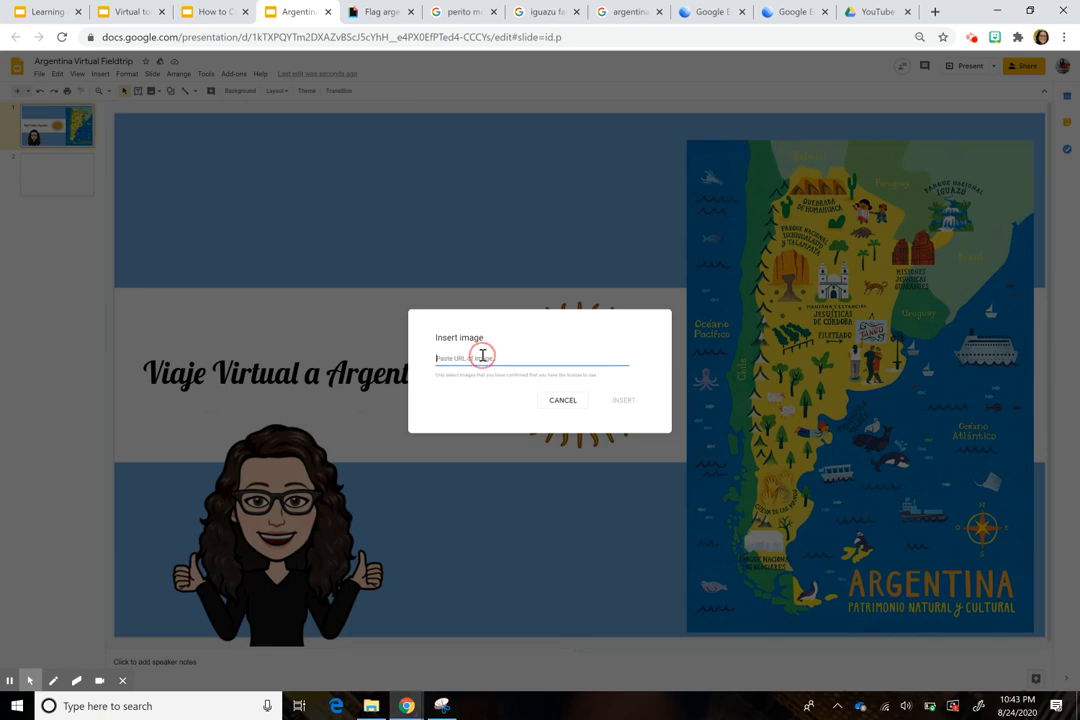
{"action": "key", "text": "ctrl+v"}
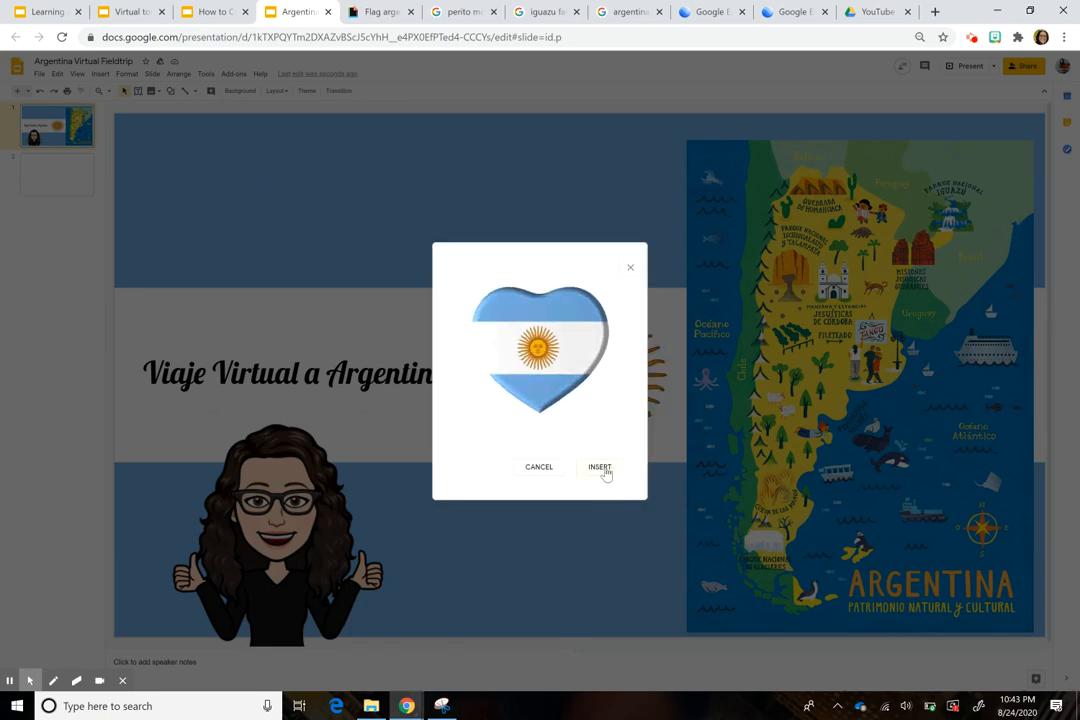
{"action": "left_click", "coordinate": [603, 468]}
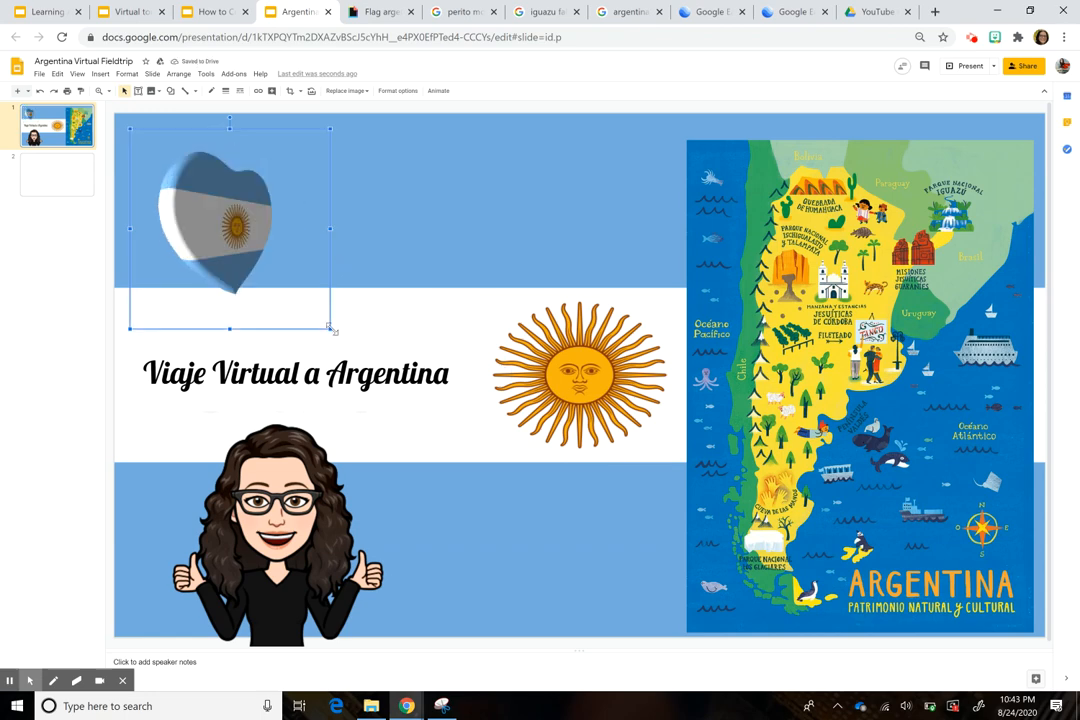
Shrink the heart-shaped flag GIF and move it into the lower blue stripe between the avatar and the map.
{"action": "left_click_drag", "start_coordinate": [330, 327], "coordinate": [291, 290]}
{"action": "left_click", "coordinate": [201, 226]}
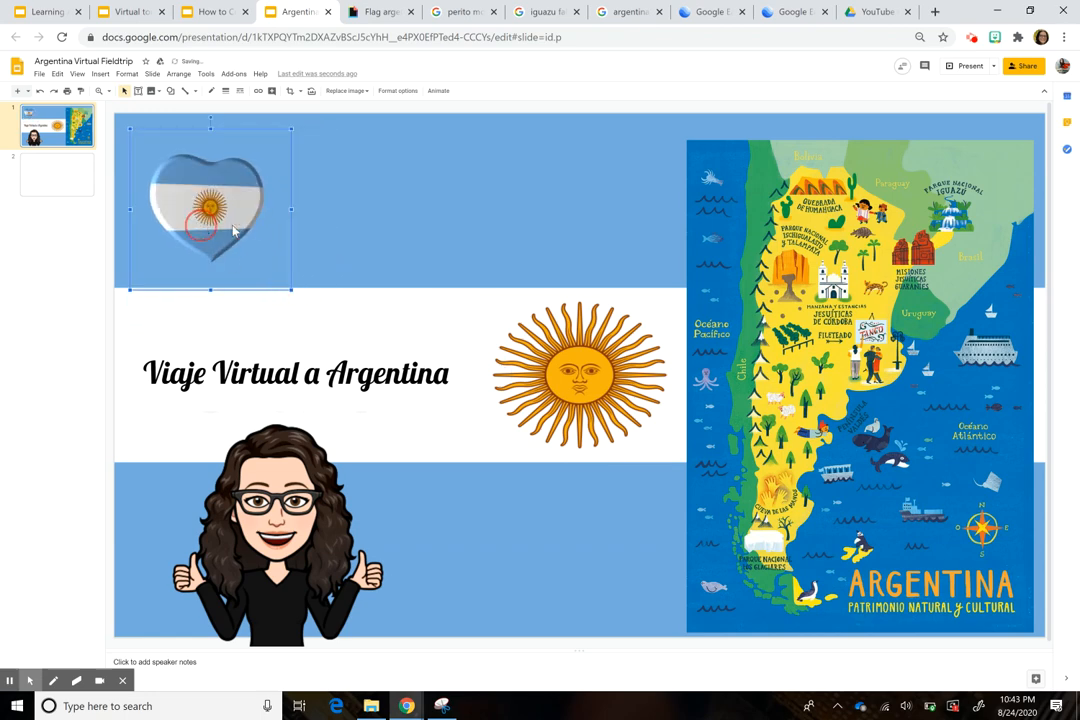
{"action": "left_click_drag", "start_coordinate": [233, 231], "coordinate": [490, 247]}
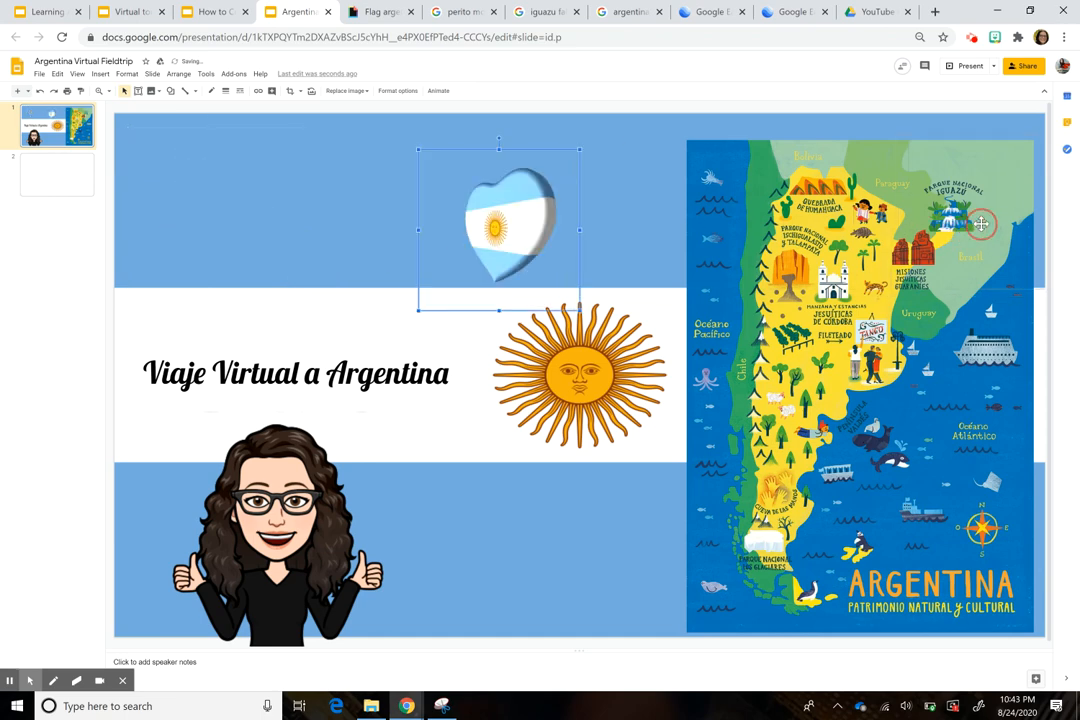
{"action": "left_click_drag", "start_coordinate": [981, 224], "coordinate": [511, 580]}
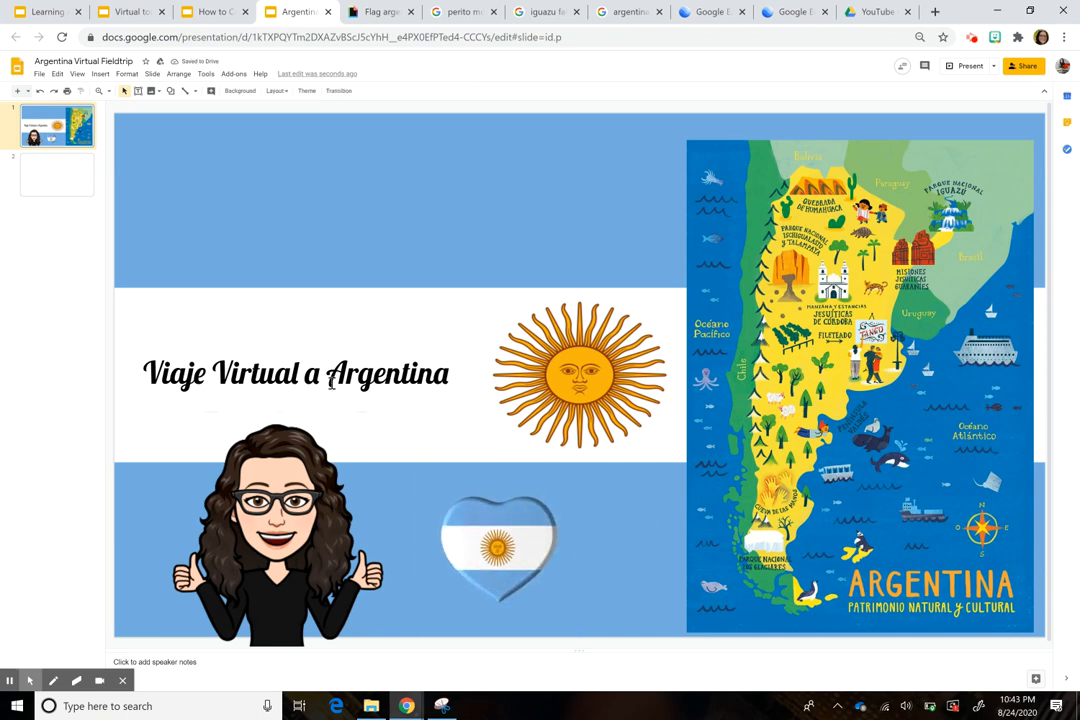
{"action": "left_click", "coordinate": [63, 175]}
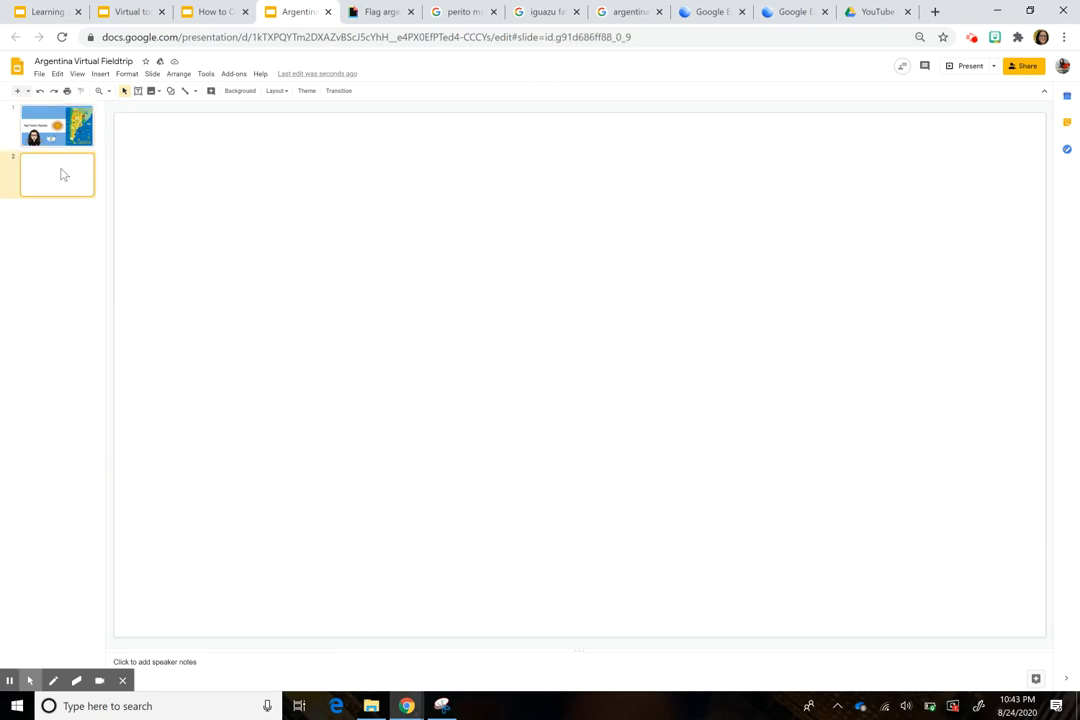
{"action": "left_click", "coordinate": [50, 112]}
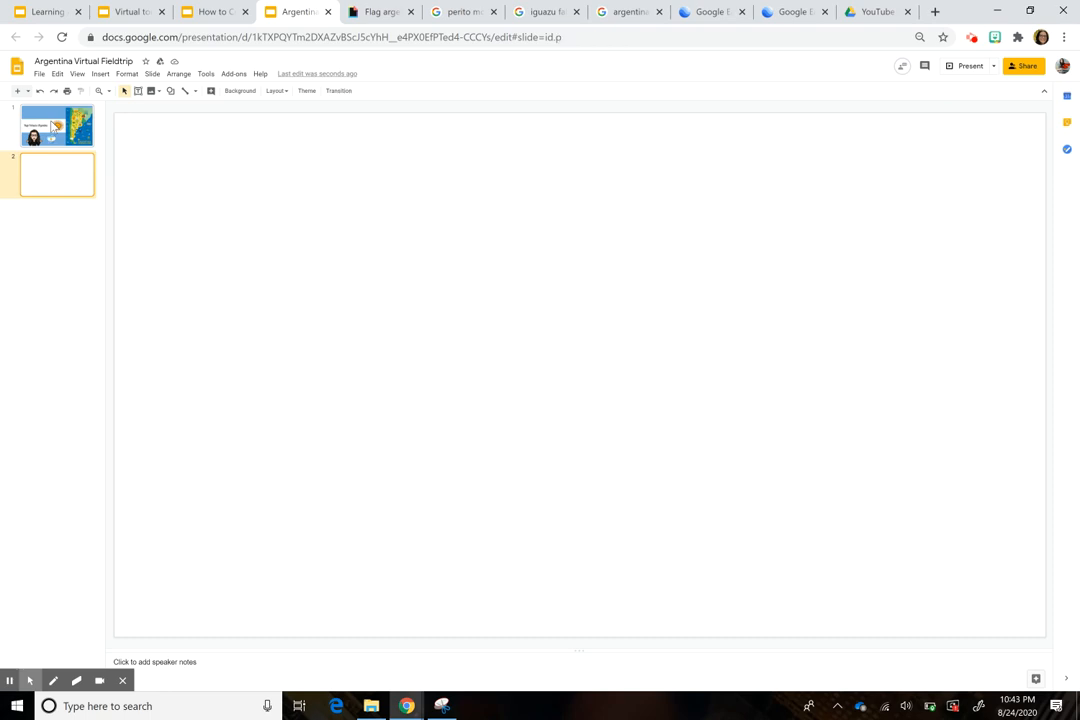